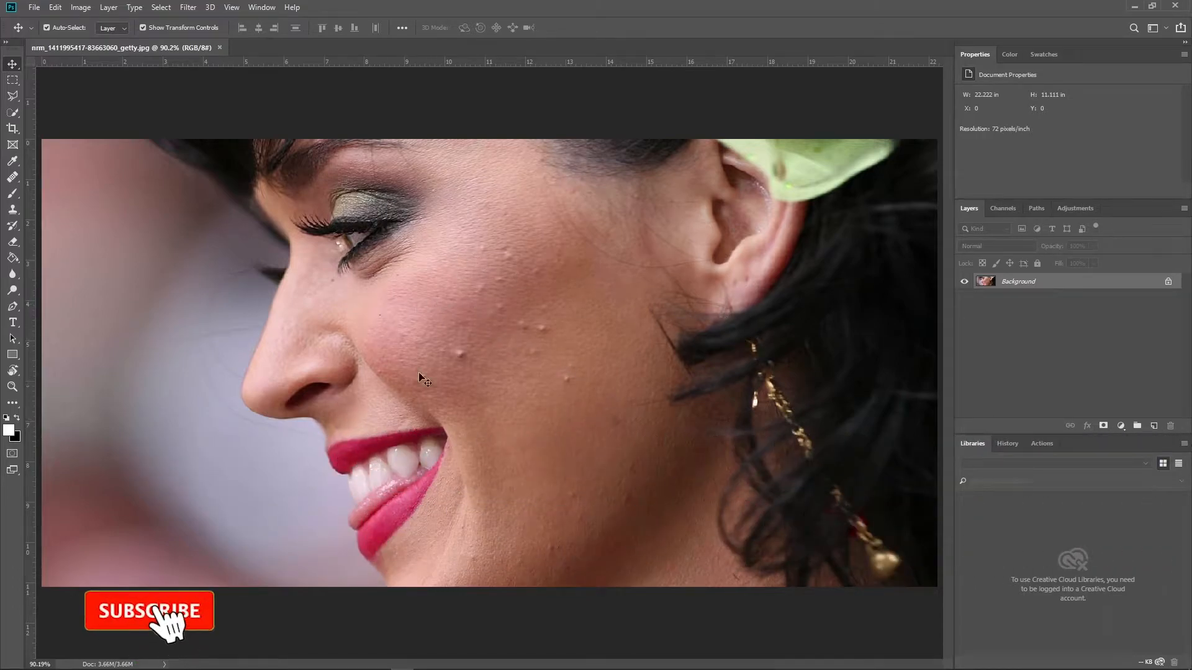
- Convert the locked Background into a regular layer named Layer 0 and duplicate it as Layer 0 copy
double_click(1063, 283)
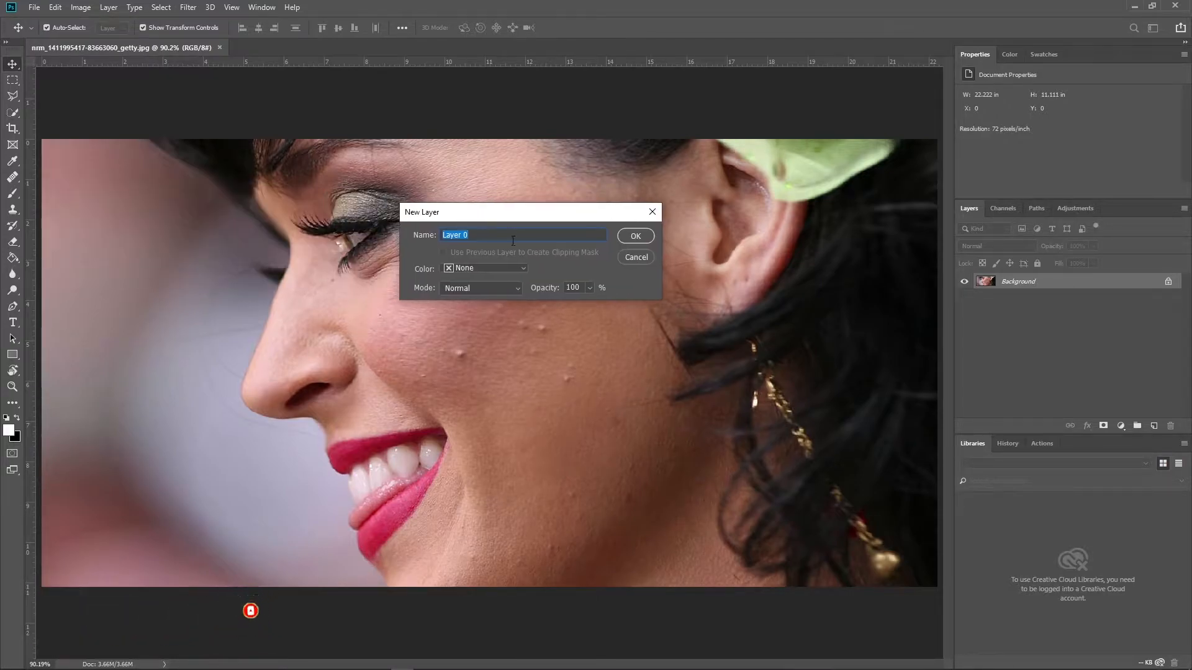
left_click(633, 237)
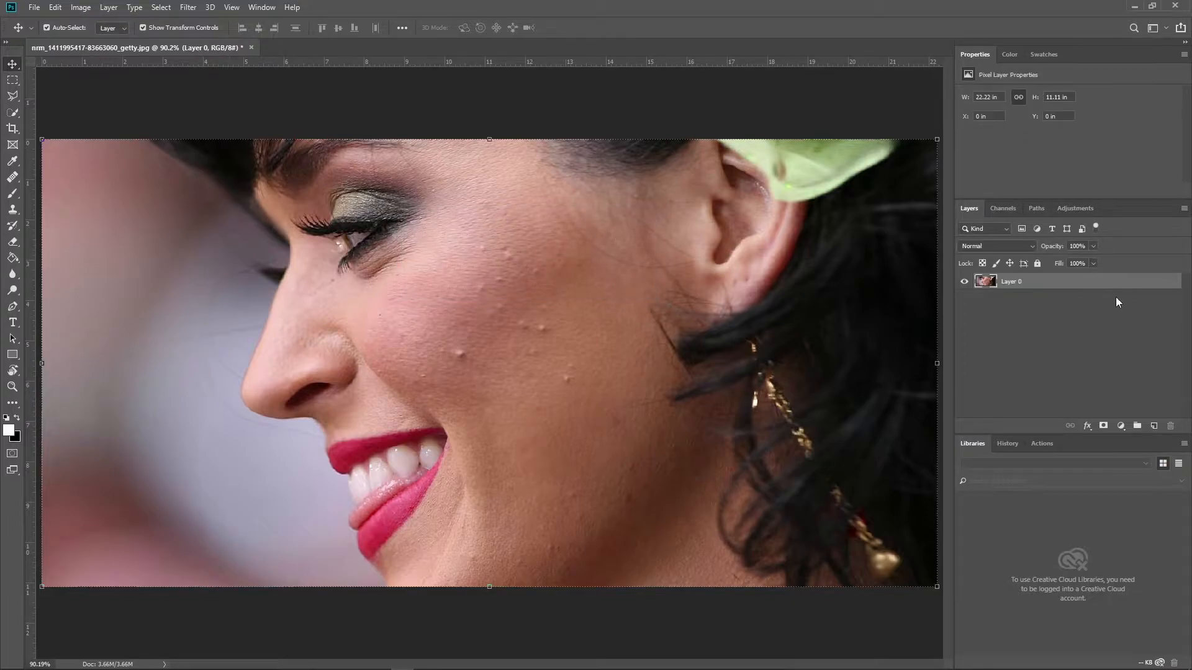
right_click(1065, 289)
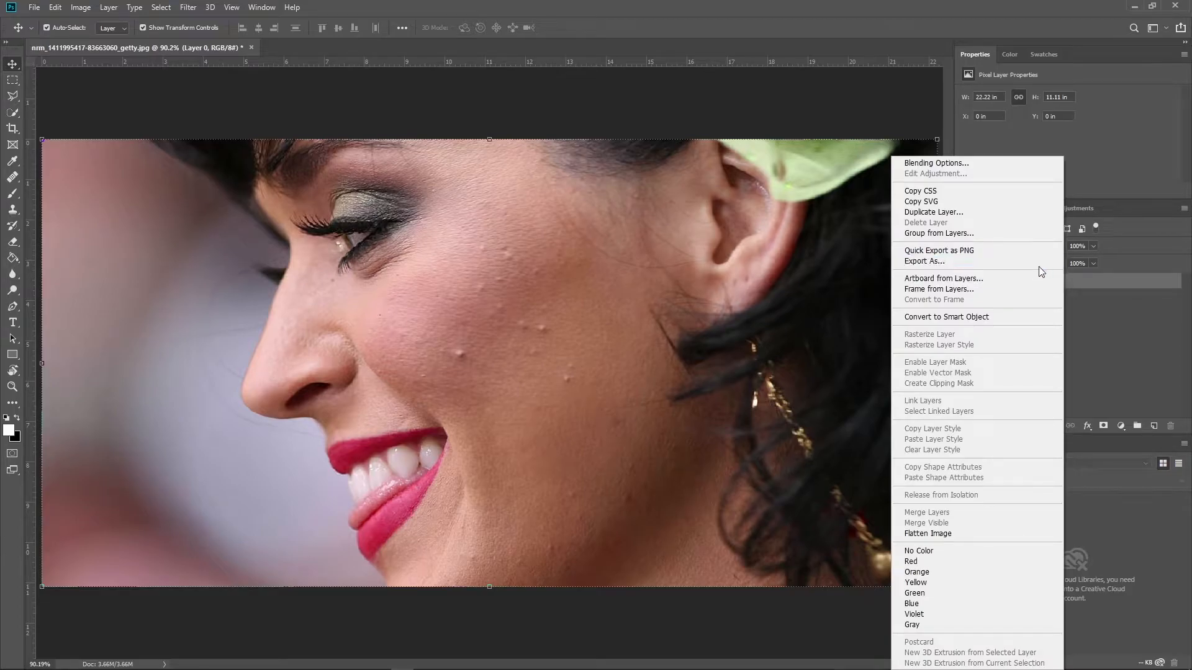
left_click(982, 213)
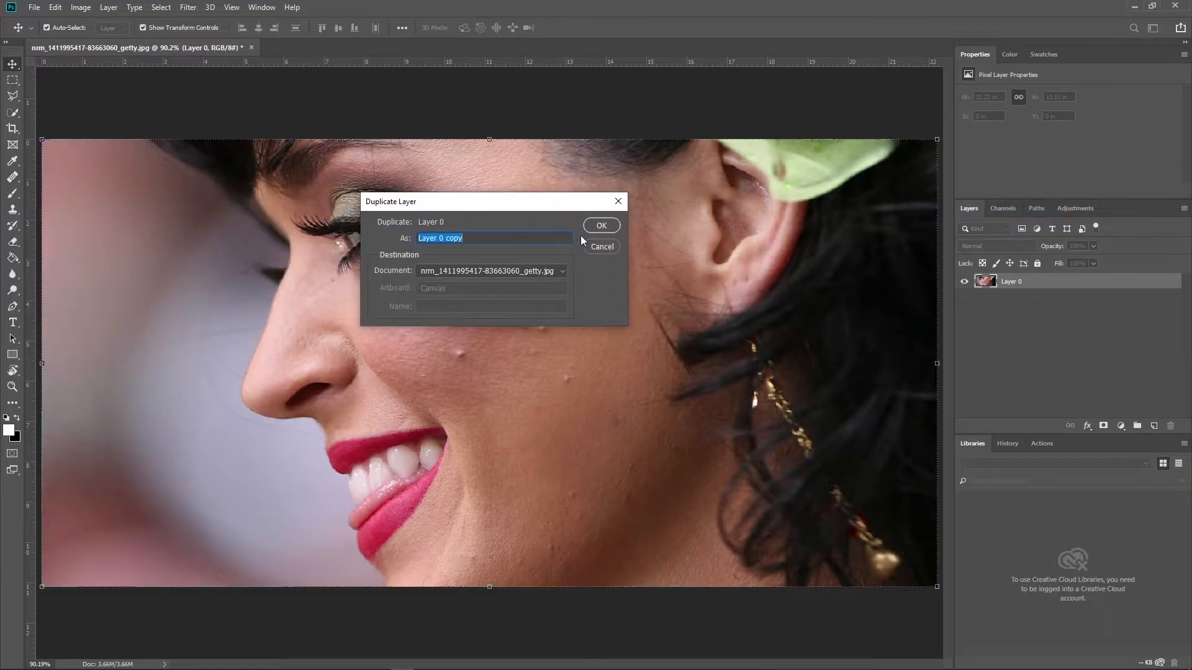
left_click(602, 227)
- Hide both photo layers and show them again to check the duplicate
left_click_drag(964, 297, 964, 281)
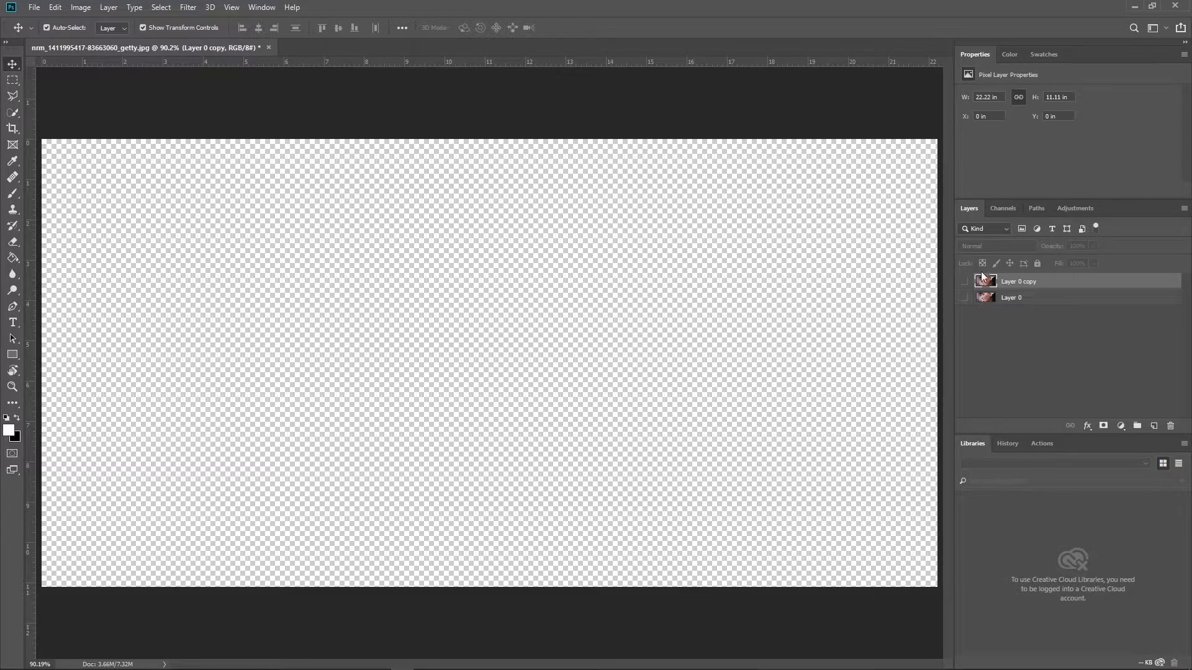
left_click(965, 281)
left_click(964, 297)
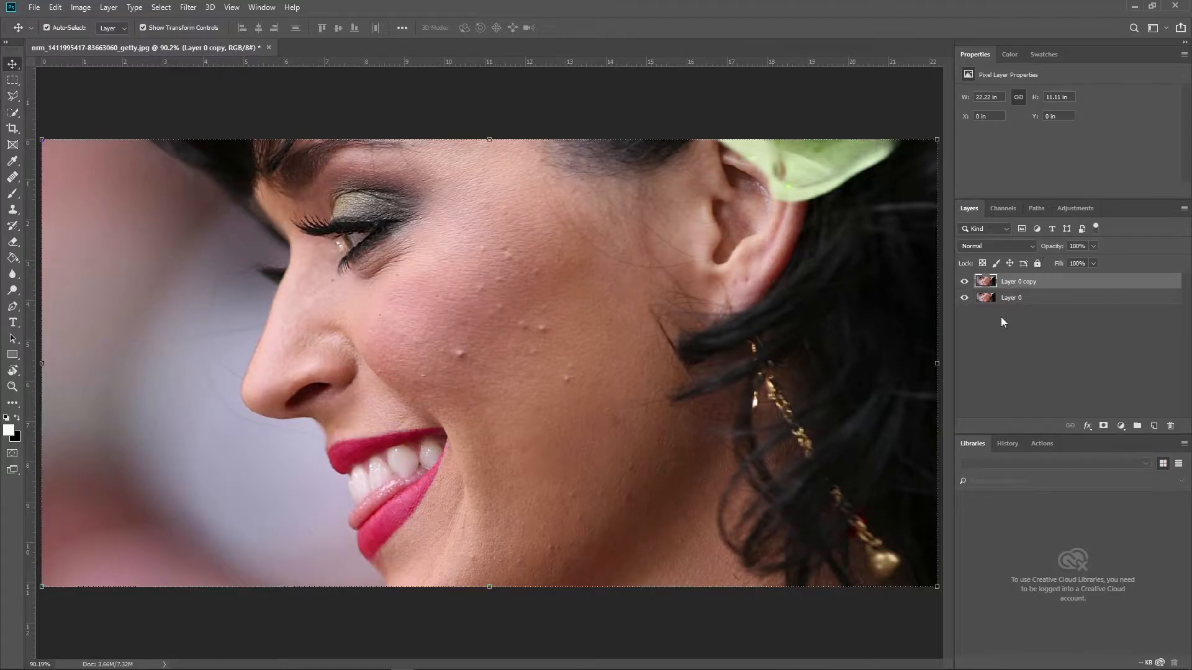
- Rename the duplicated layer as Edit
double_click(1021, 281)
type("Edit")
key("Return")
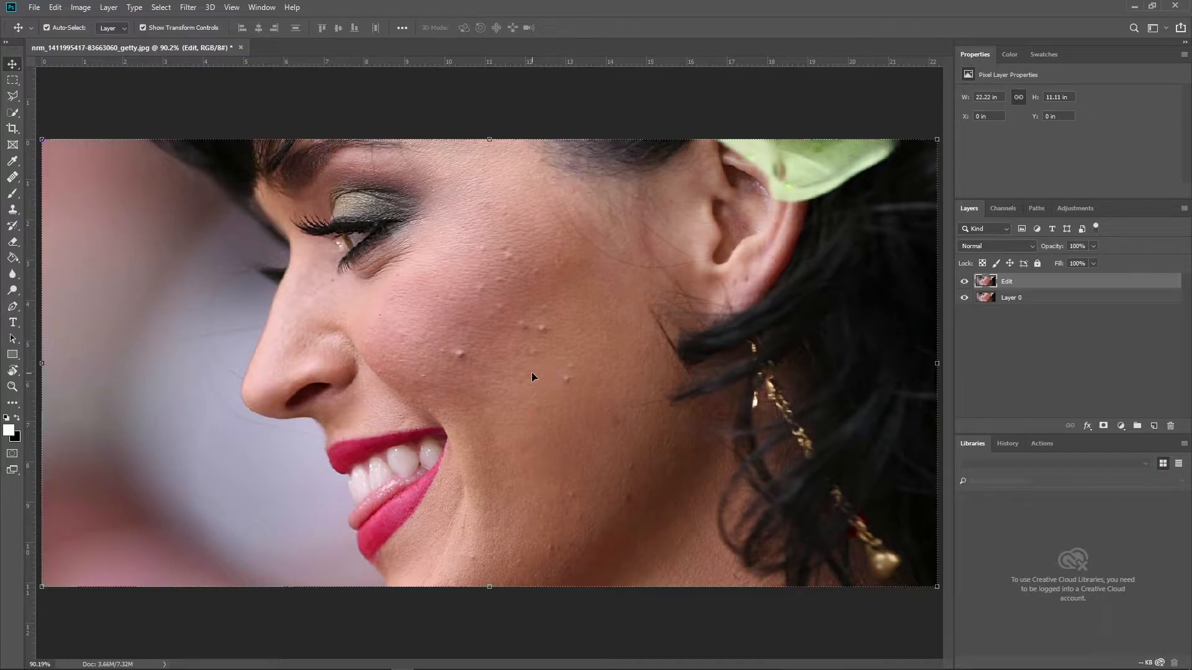
- Activate the Clone Stamp tool with the Soft Round brush preset
key("s")
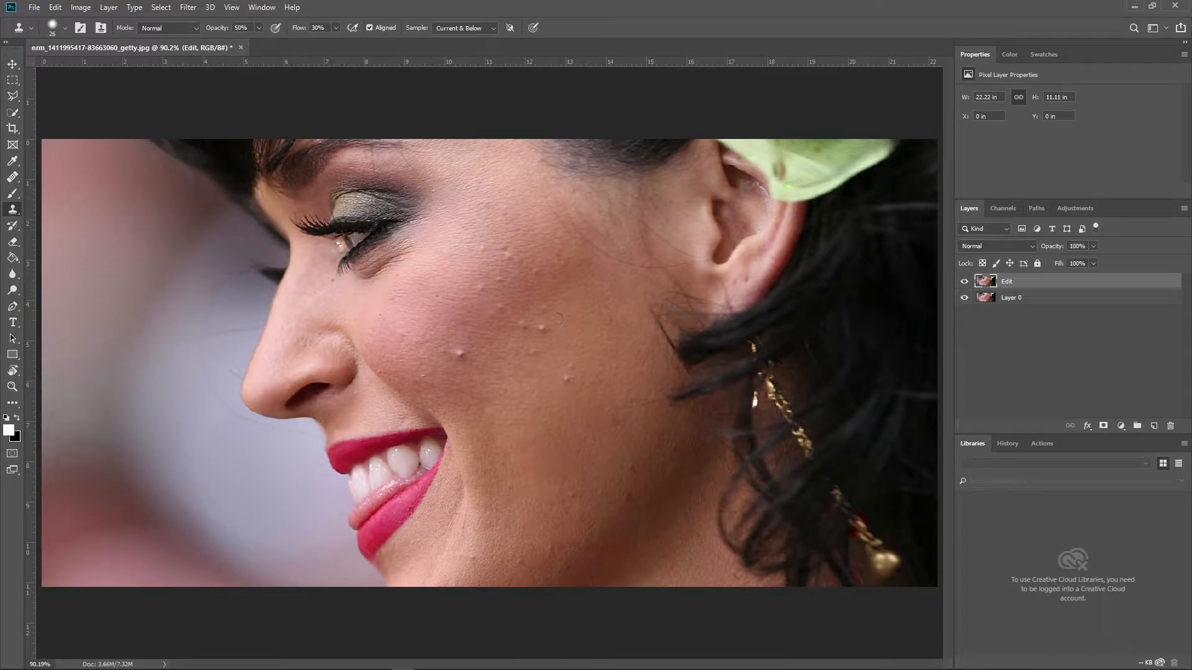
key("v")
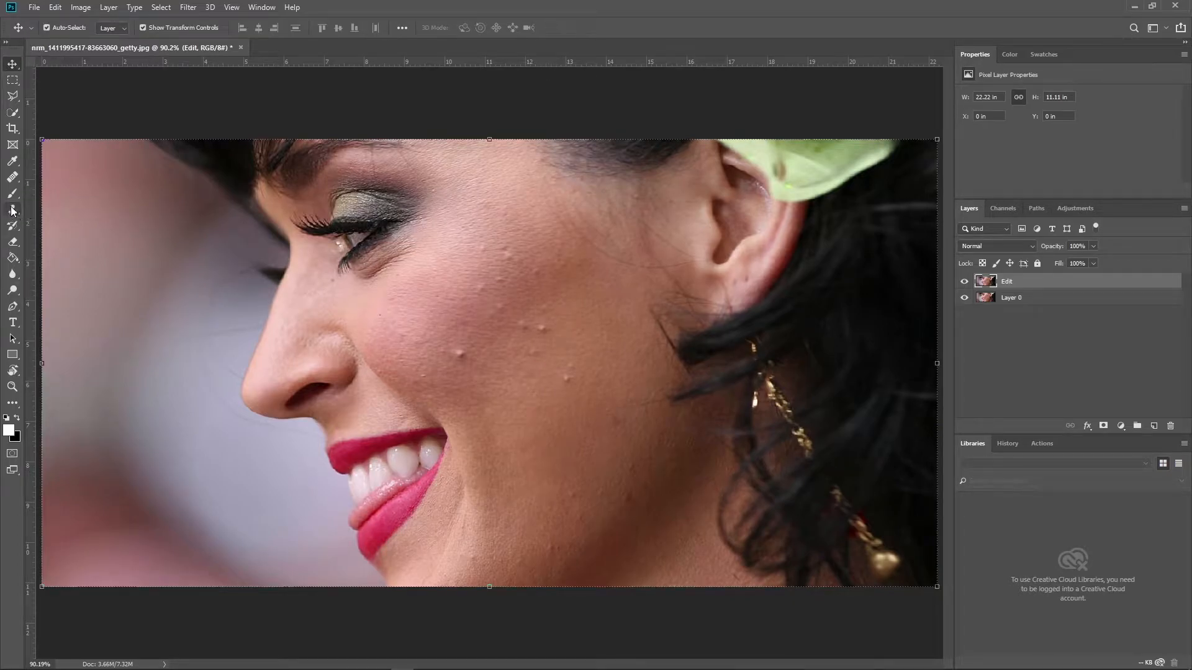
left_click(13, 211)
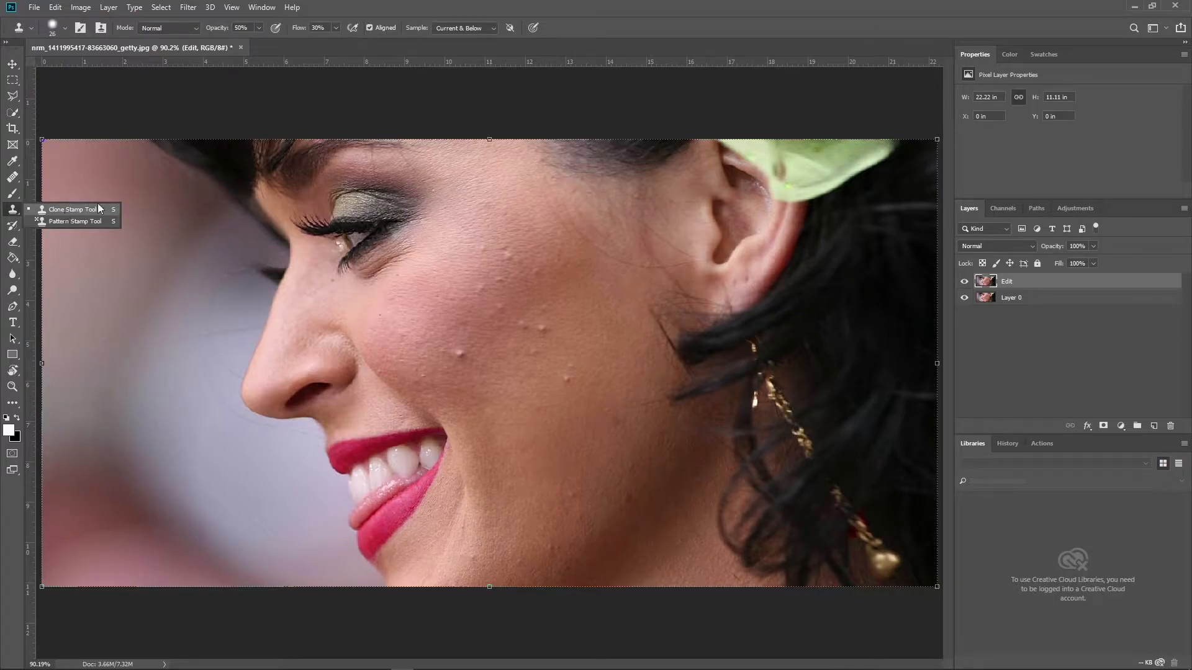
left_click(85, 208)
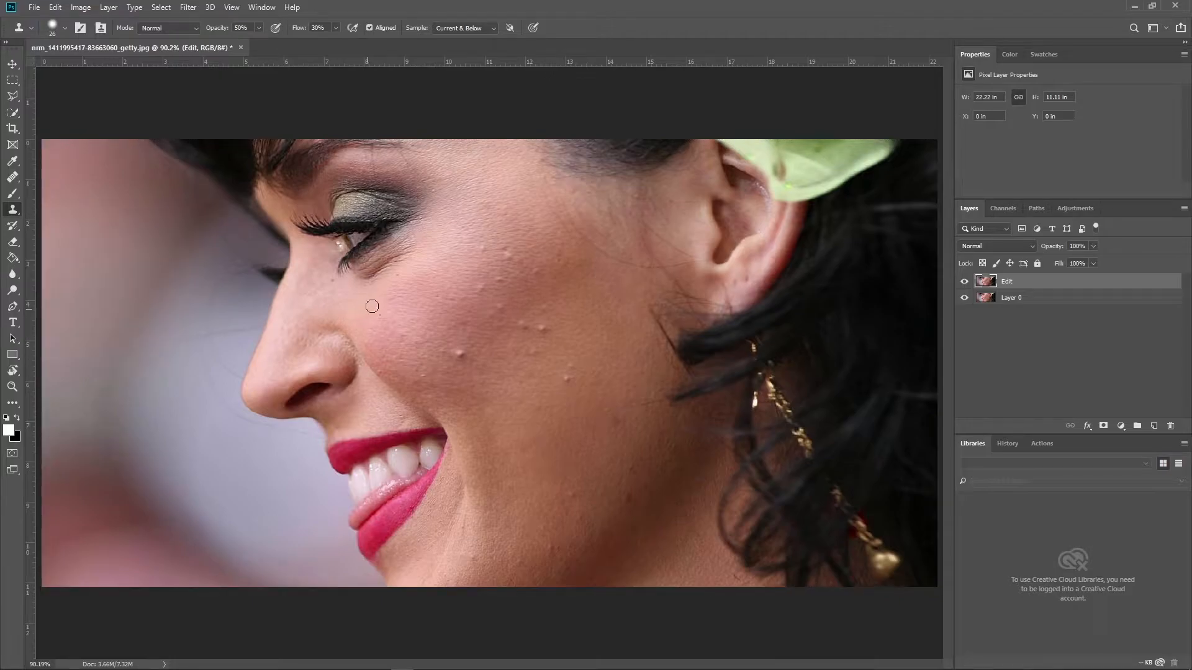
left_click(63, 29)
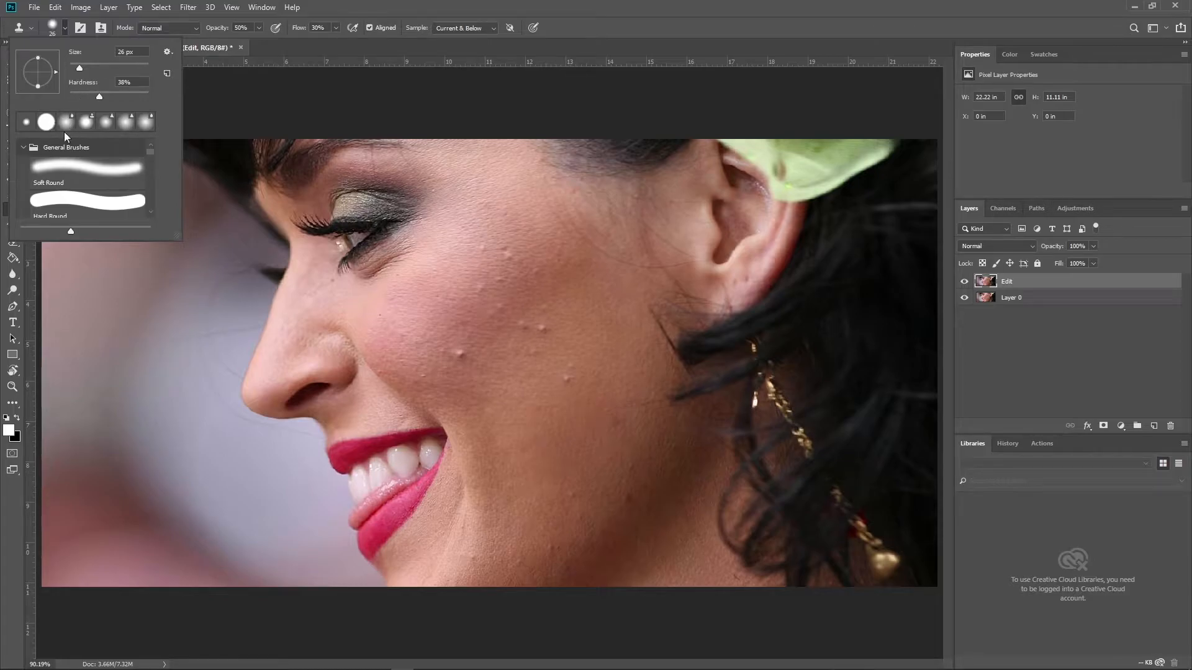
left_click(78, 171)
left_click(296, 136)
left_click(602, 258)
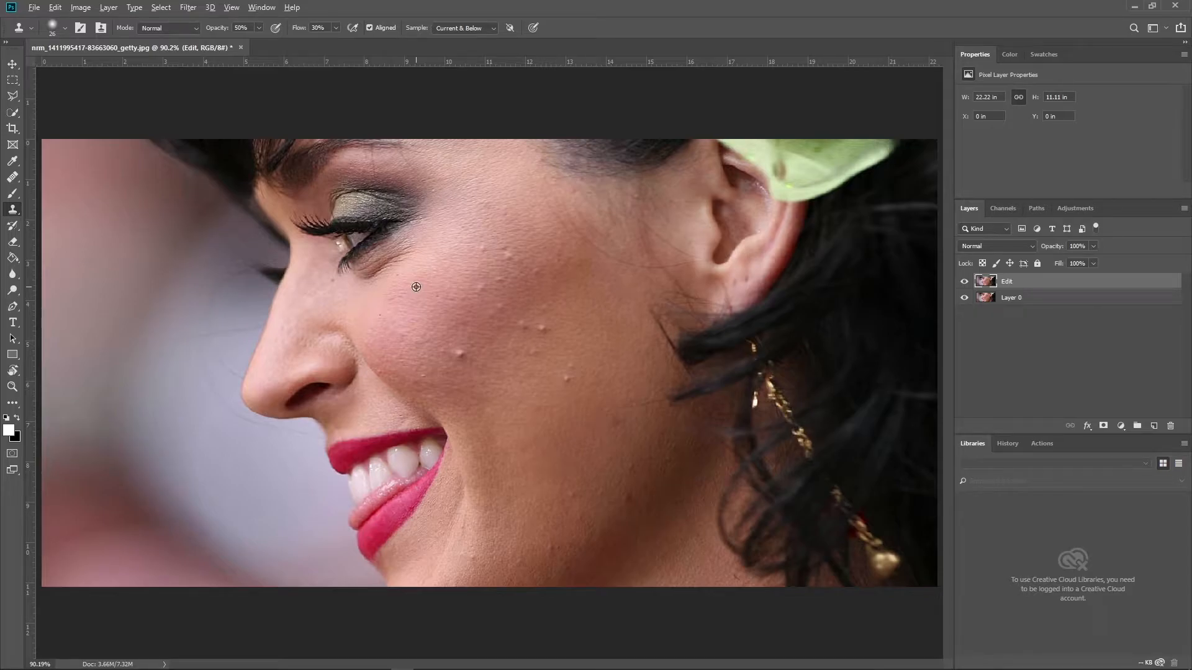
- Enlarge the clone brush to 81 px and set its flow to 100%
right_click(416, 287, "alt")
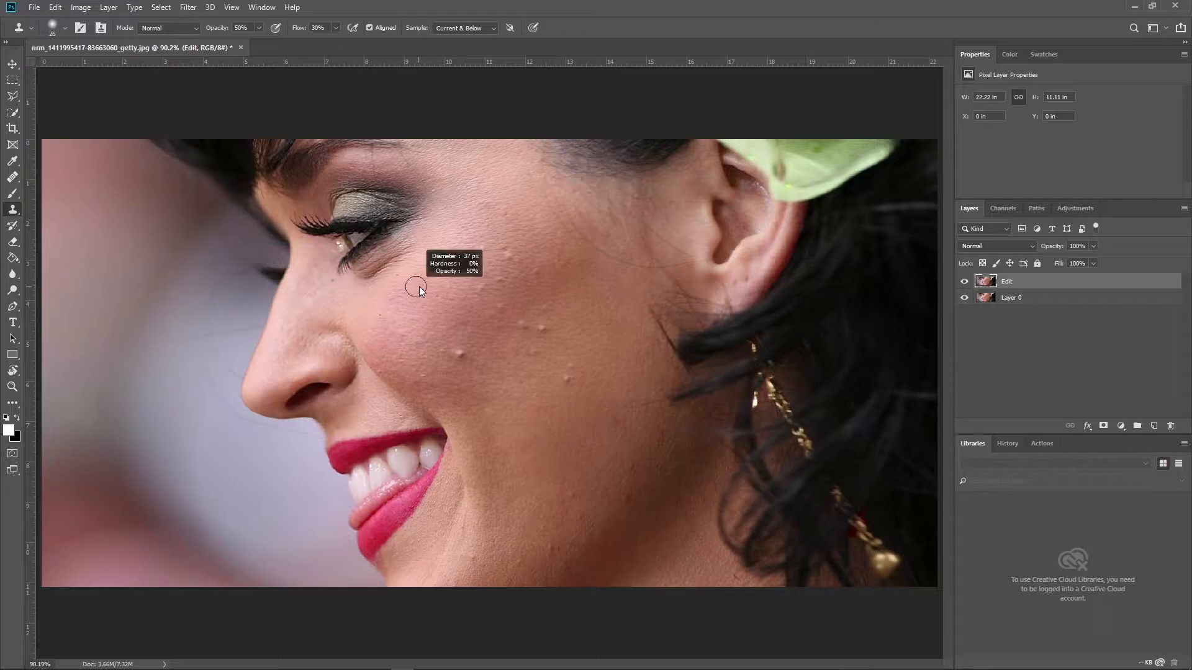
mouse_move(423, 286)
left_mouse_down()
mouse_move(509, 280)
mouse_move(437, 285)
mouse_move(447, 288)
mouse_move(427, 305)
left_mouse_up()
mouse_move(451, 193)
left_mouse_down()
mouse_move(437, 285)
mouse_move(439, 256)
mouse_move(417, 262)
left_mouse_up()
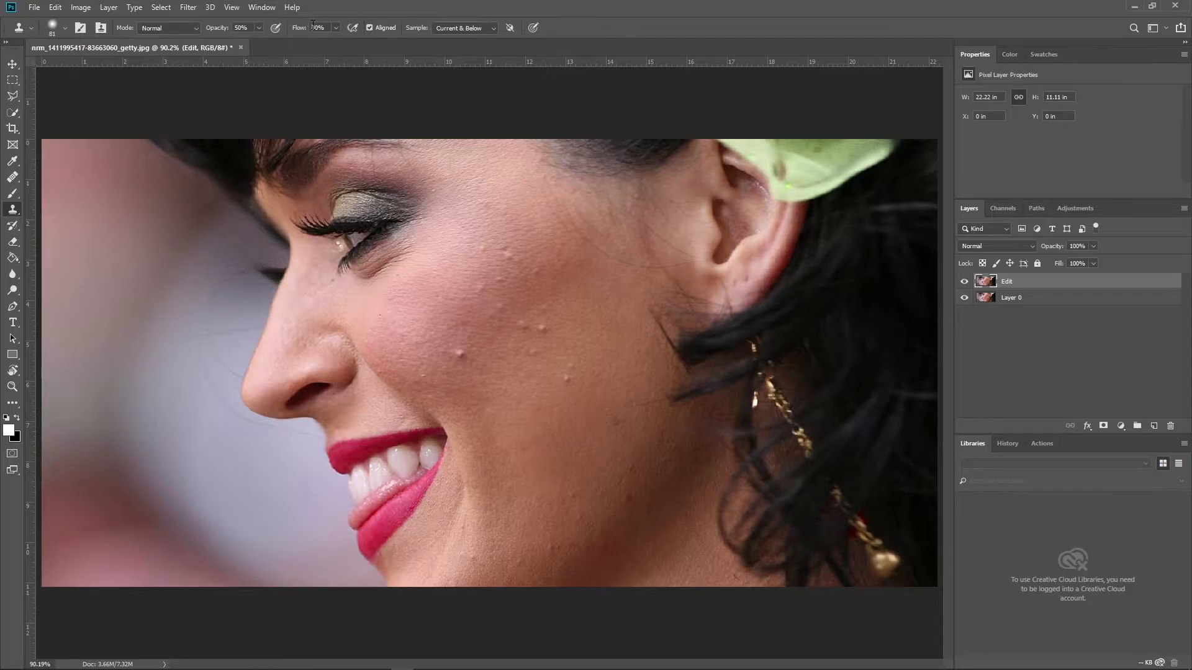
type("100")
- Reduce the clone brush to 32 px to suit the bumps on the cheek
scroll(471, 314, "up", 5)
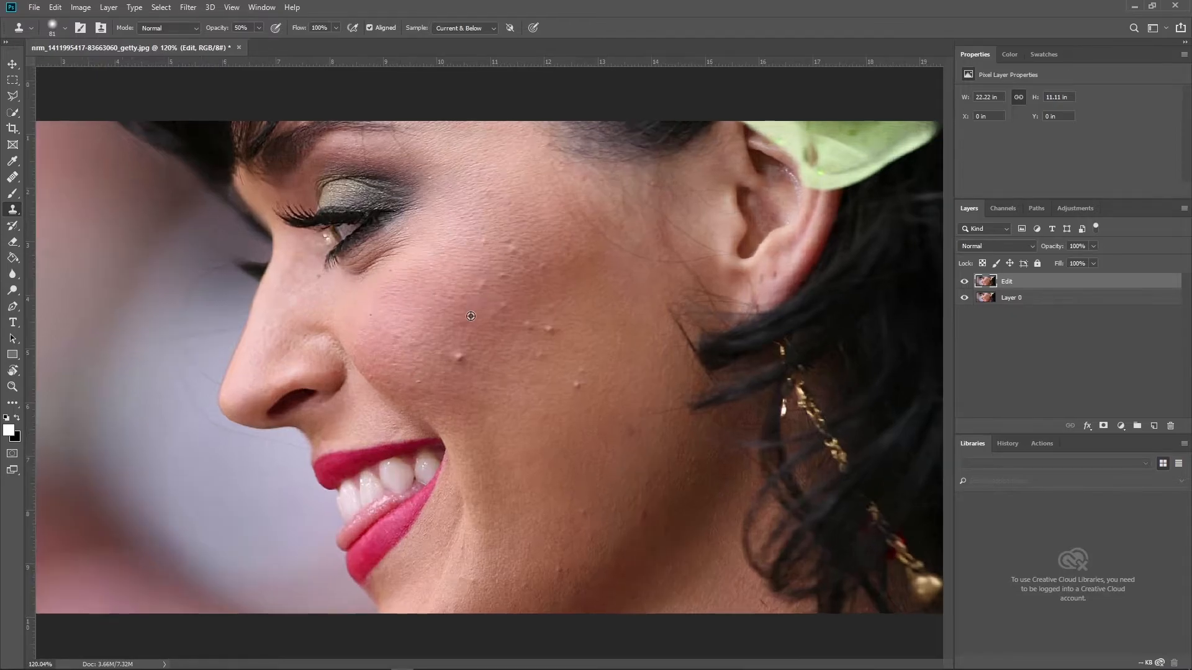
scroll(471, 314, "up", 3)
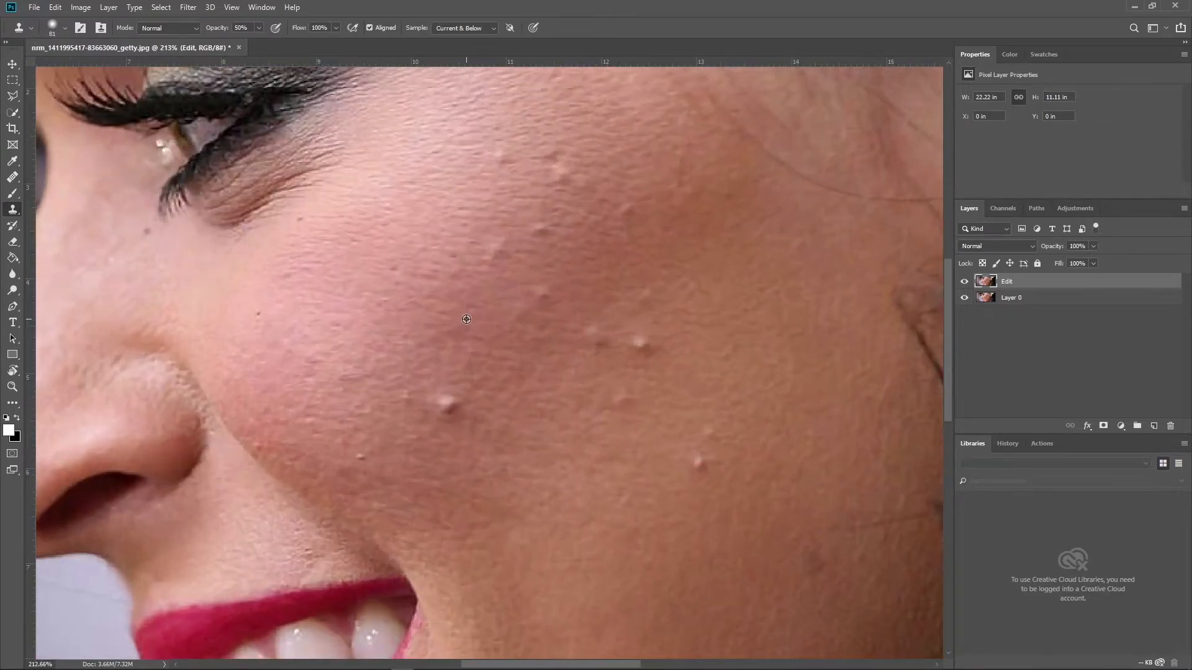
scroll(446, 340, "up", 1)
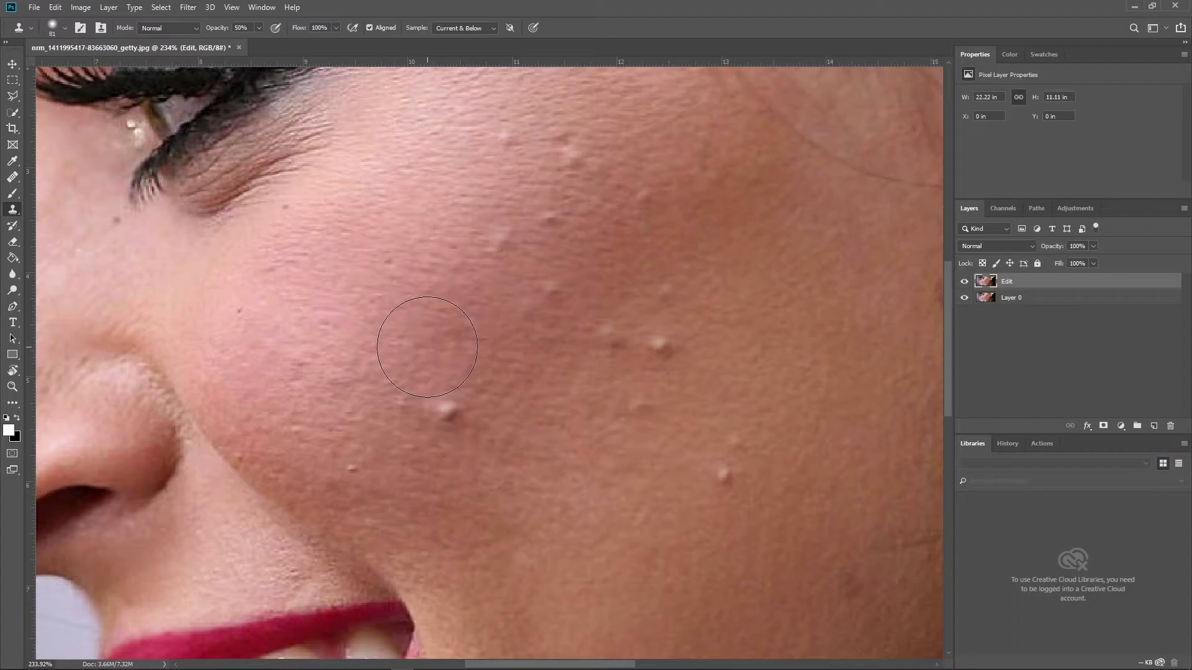
left_click_drag(412, 335, 375, 334)
scroll(471, 341, "down", 3)
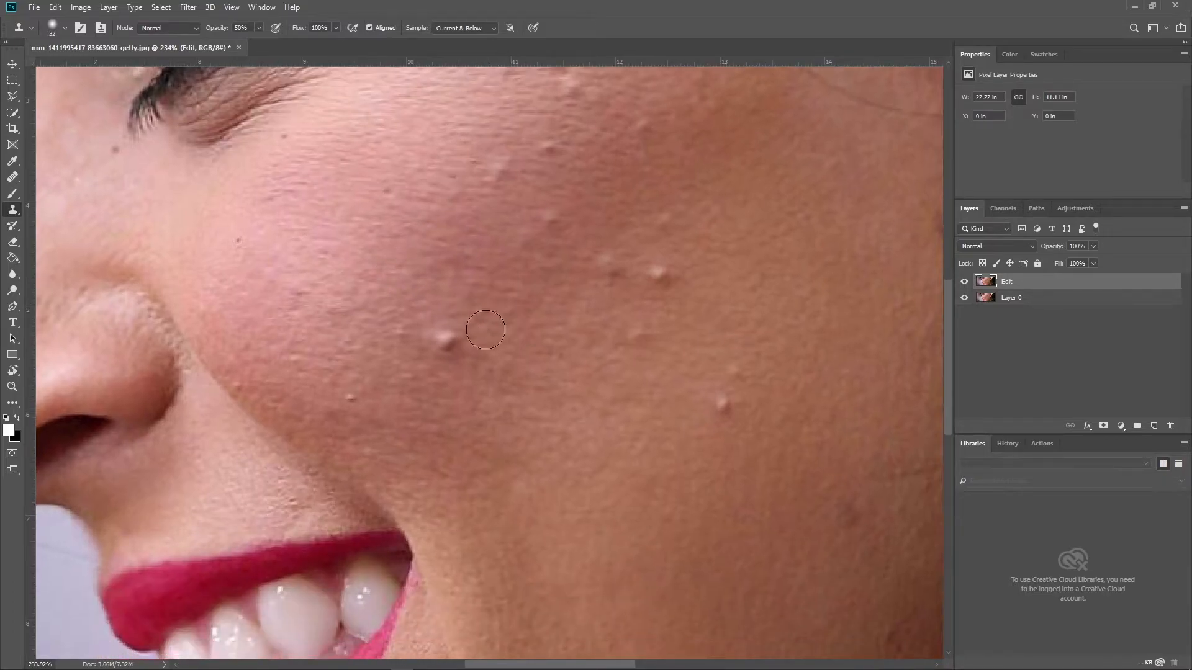
- Try to cover the large bump on the middle of the cheek with skin sampled just above it
left_click(482, 311, "alt")
left_click(476, 315, "alt")
left_click(445, 339)
key("ctrl+z")
- Clone out the large bump on the middle of the cheek with smooth skin sampled around it
left_click(417, 375, "alt")
left_click(446, 345)
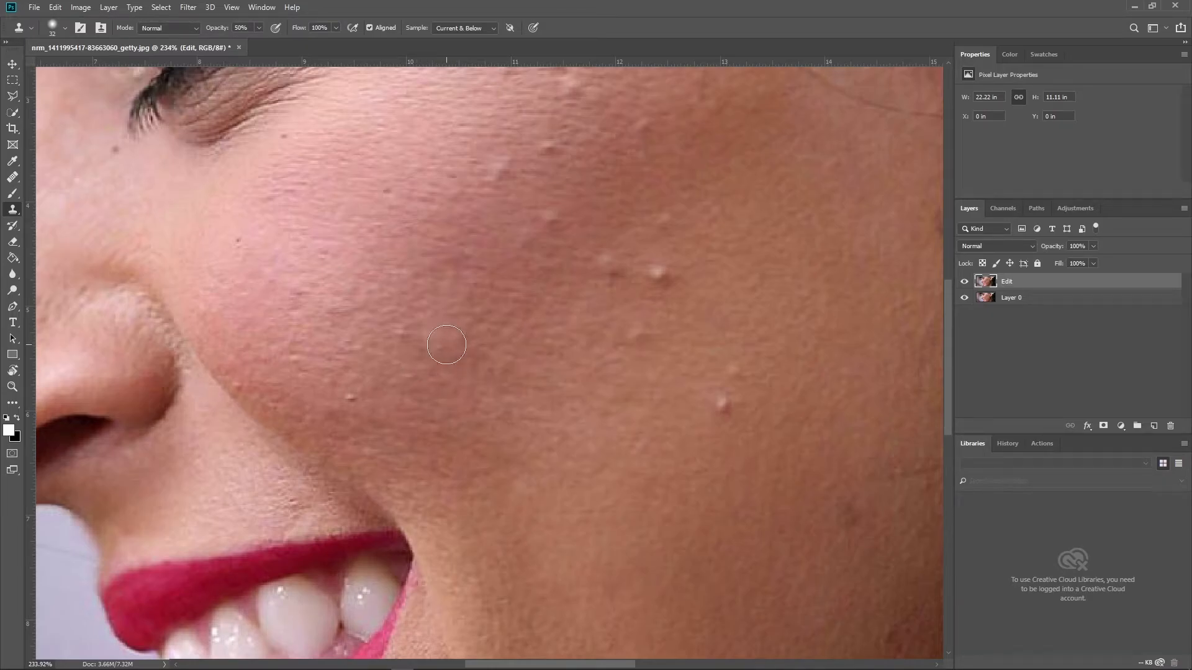
left_click(478, 374, "alt")
left_click(456, 345)
left_click(447, 339)
left_click(404, 304, "alt")
left_click(434, 340)
- Even out the skin texture around the retouched mid-cheek spot by cloning from several nearby samples
left_click(438, 395, "alt")
left_click(478, 332)
left_click(365, 318)
left_click(463, 364, "alt")
left_click(391, 320)
left_click(474, 360, "alt")
left_click(392, 325)
left_click(391, 325)
left_click(435, 294)
left_click(413, 357)
left_click(450, 303)
left_click(529, 330, "alt")
left_click(448, 351)
left_click(442, 333)
left_click(475, 348)
left_click(456, 338)
- Clone out the bumps on the lower outer cheek with nearby clean skin
left_click(706, 448, "alt")
left_click(715, 404)
left_click(714, 404)
left_click(778, 348, "alt")
left_click_drag(737, 375, 757, 385)
left_click(640, 336)
- Clone out the row of three bumps running diagonally up the central cheek
left_click(688, 252, "alt")
left_click(655, 271)
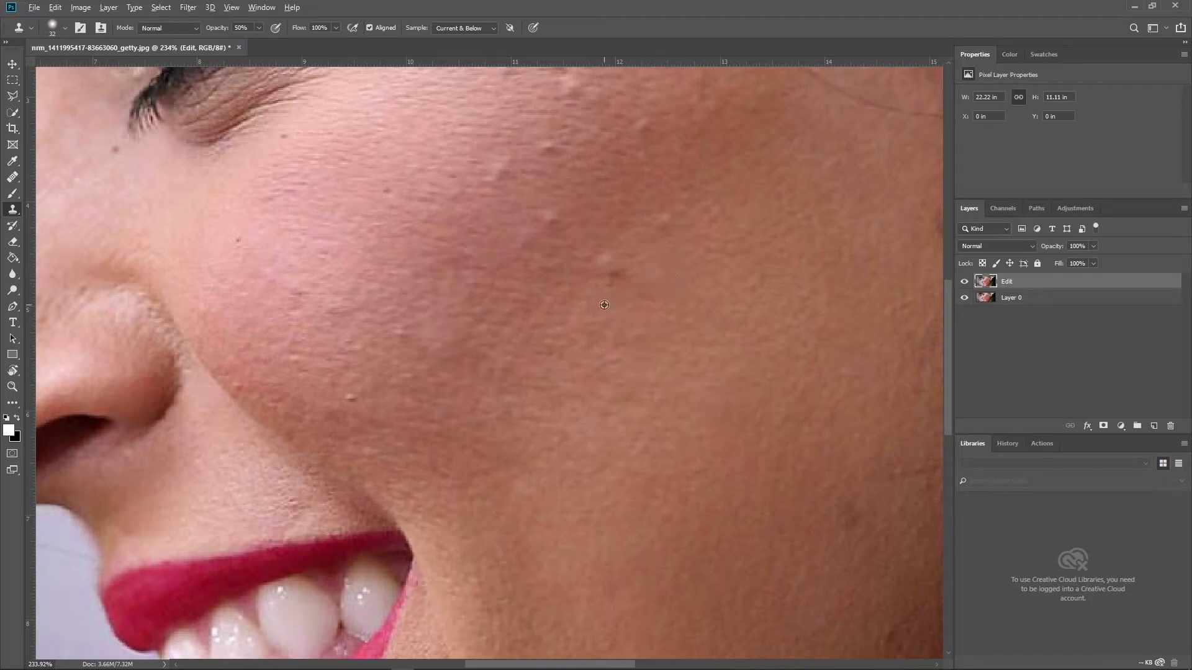
left_click(587, 277, "alt")
left_click(608, 271)
left_click(554, 222)
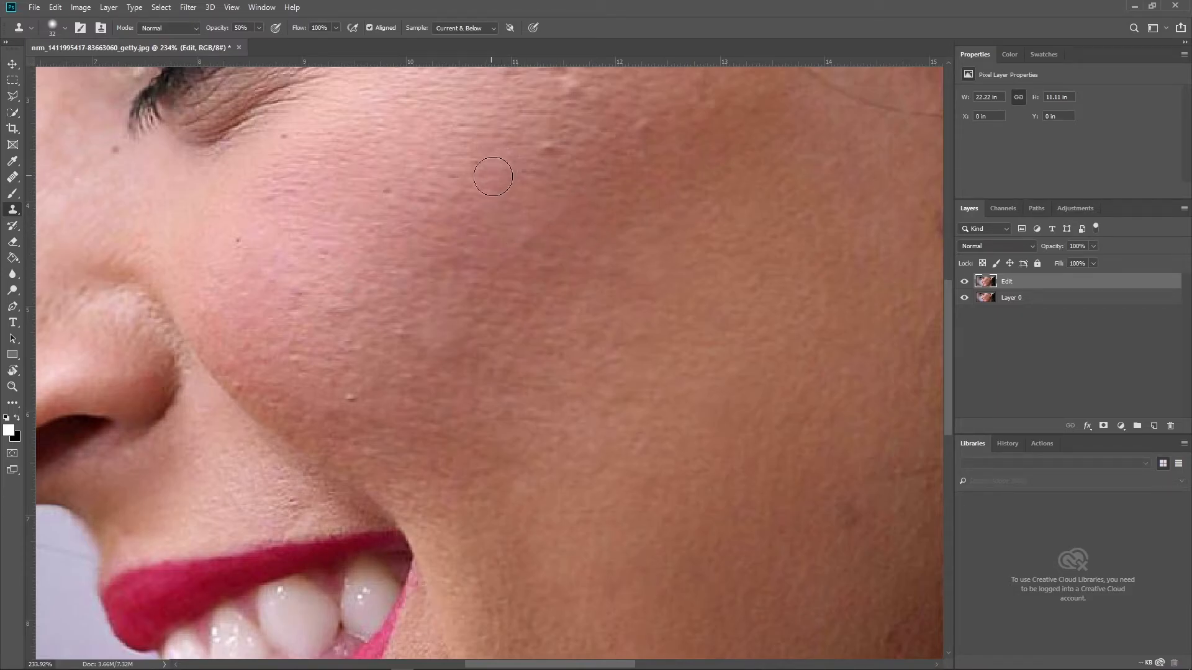
- Clone out the bumps on the upper cheek beside the outer corner of the eye
left_click_drag(572, 196, 540, 420)
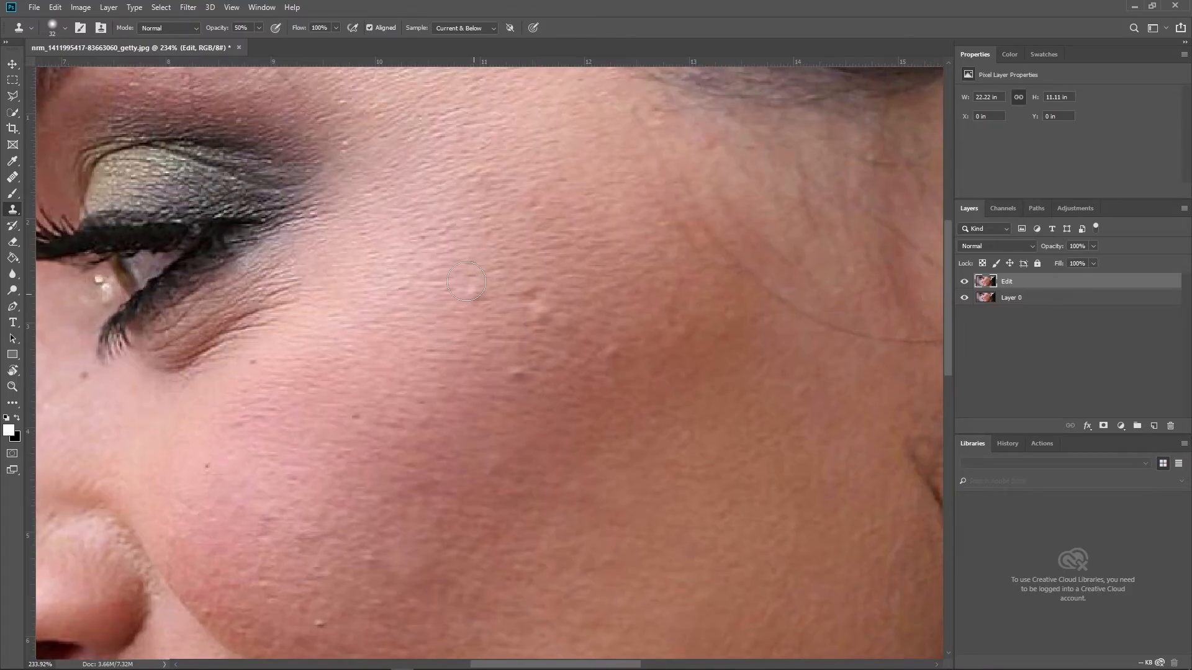
left_click(458, 305, "alt")
left_click(475, 291)
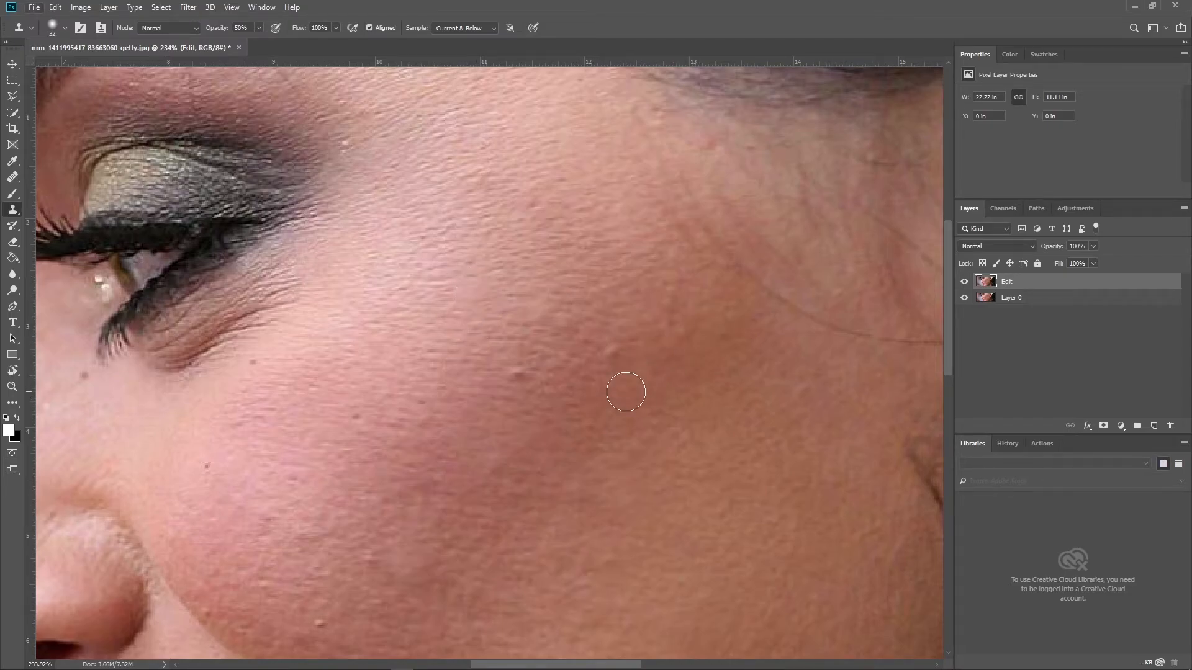
key("alt")
left_click(631, 322, "alt")
key("alt")
left_click(527, 371)
- Clone out the two small dark spots on the cheek below the eye
key("alt")
left_click(367, 392, "alt")
left_click(360, 416)
key("alt")
left_click(241, 381, "alt")
left_click(252, 359)
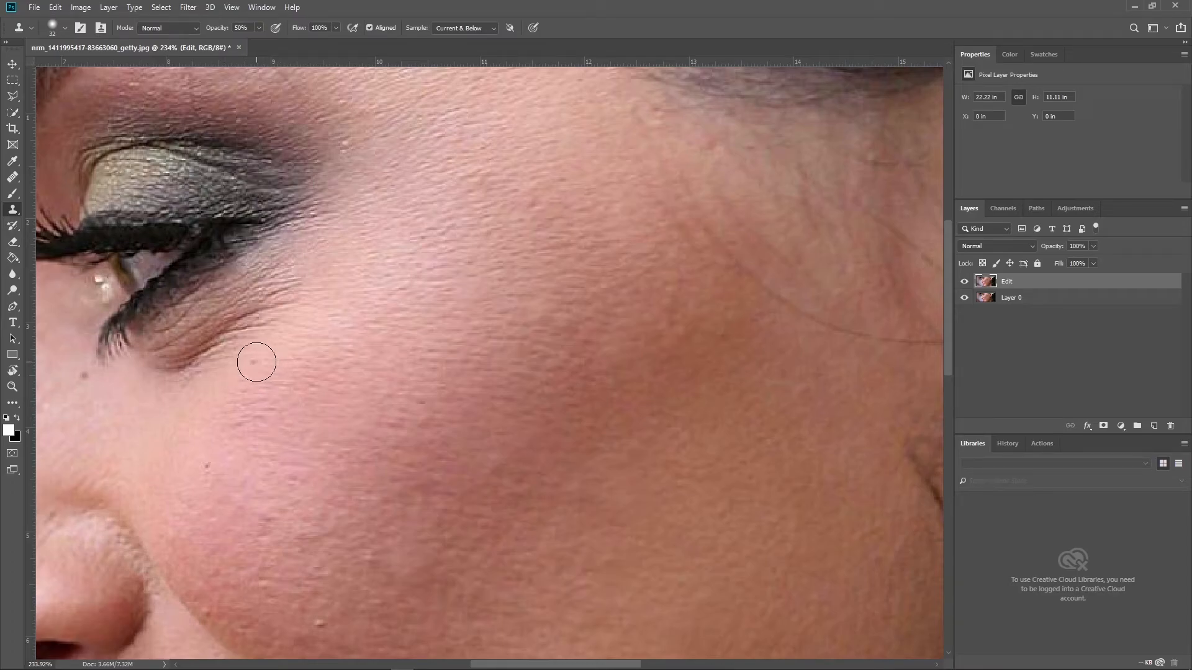
- Clone out the dark spot on the side of the nose below the lashes and the one on the inner cheek
left_click_drag(263, 380, 527, 298)
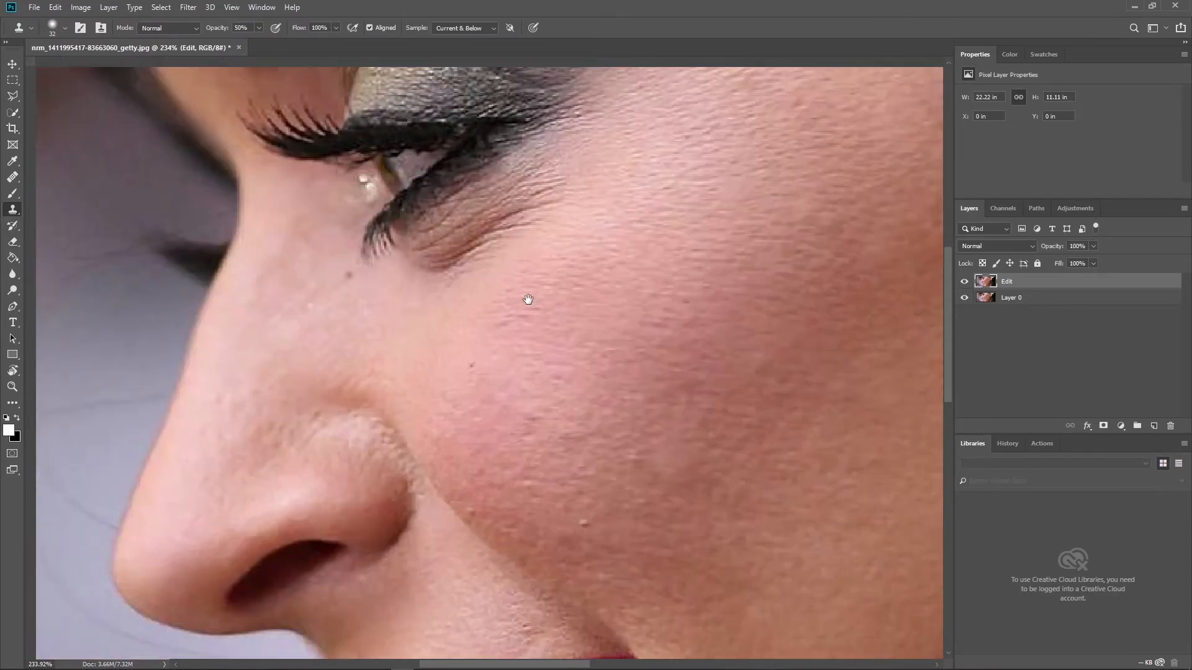
key("alt")
left_click(349, 305, "alt")
left_click(355, 275)
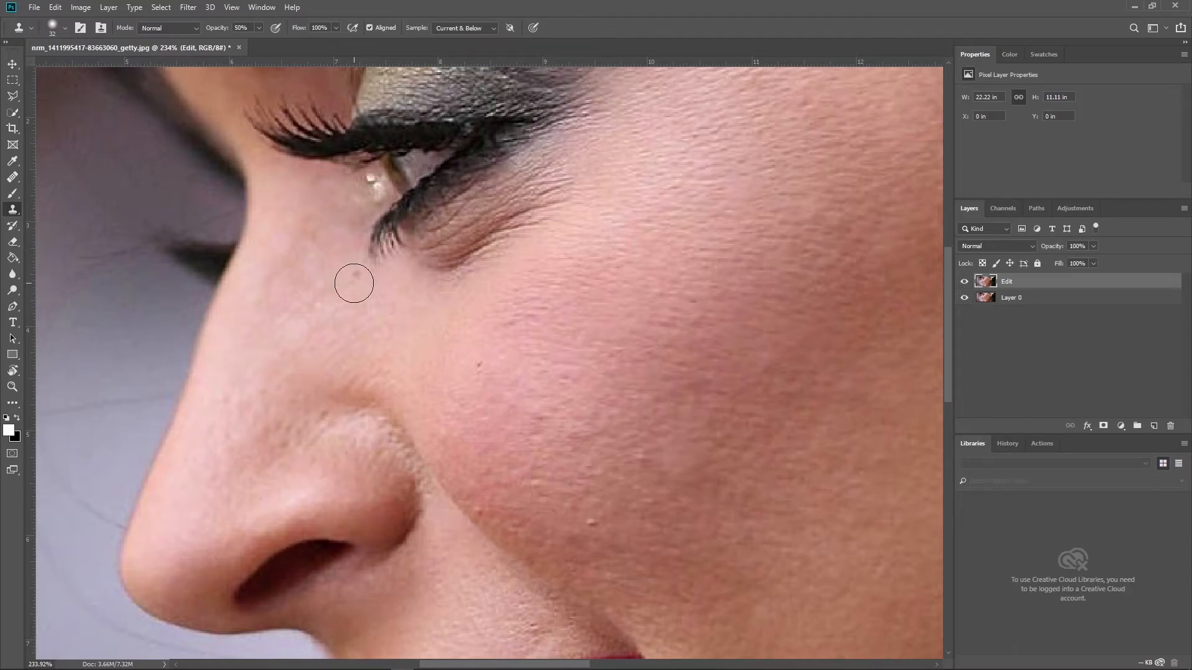
left_click(466, 388, "alt")
left_click(479, 364)
- Clone out the small bump on the cheek above the corner of the mouth
key("space")
left_click_drag(582, 465, 446, 290)
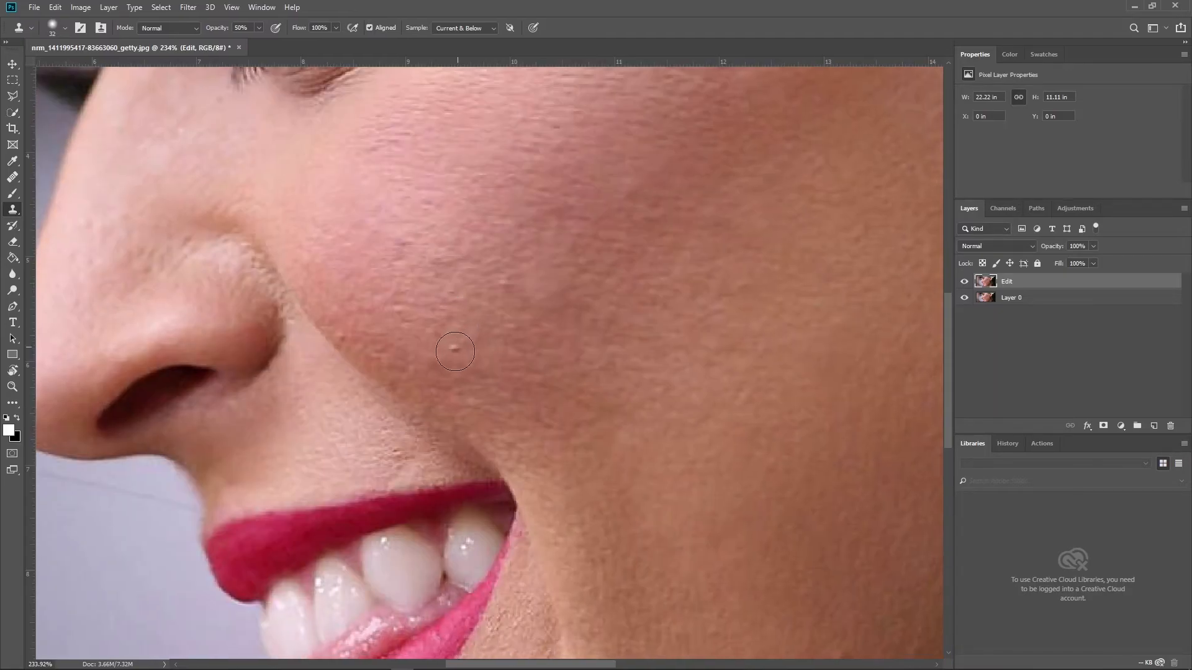
key("space")
left_click_drag(527, 337, 445, 266)
left_click(444, 268, "alt")
- Clone out the dark spots on the shaded area of the jaw between the mouth and the hair
key("space")
mouse_move(639, 350)
left_mouse_down()
mouse_move(564, 319)
mouse_move(354, 178)
mouse_move(398, 221)
left_mouse_up()
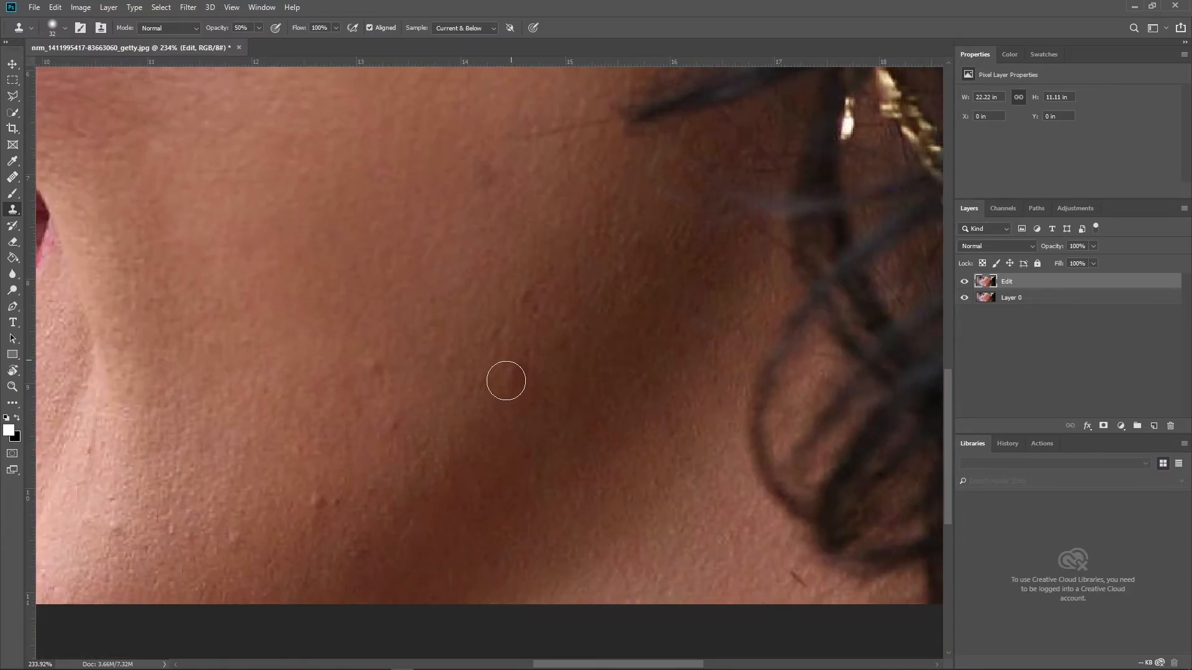
left_click(519, 375)
left_click(503, 315, "alt")
left_click(483, 170)
- Clone out the remaining spots along the lower jaw near the photo's bottom edge
left_click(310, 474, "alt")
left_click(314, 496)
left_click(335, 500)
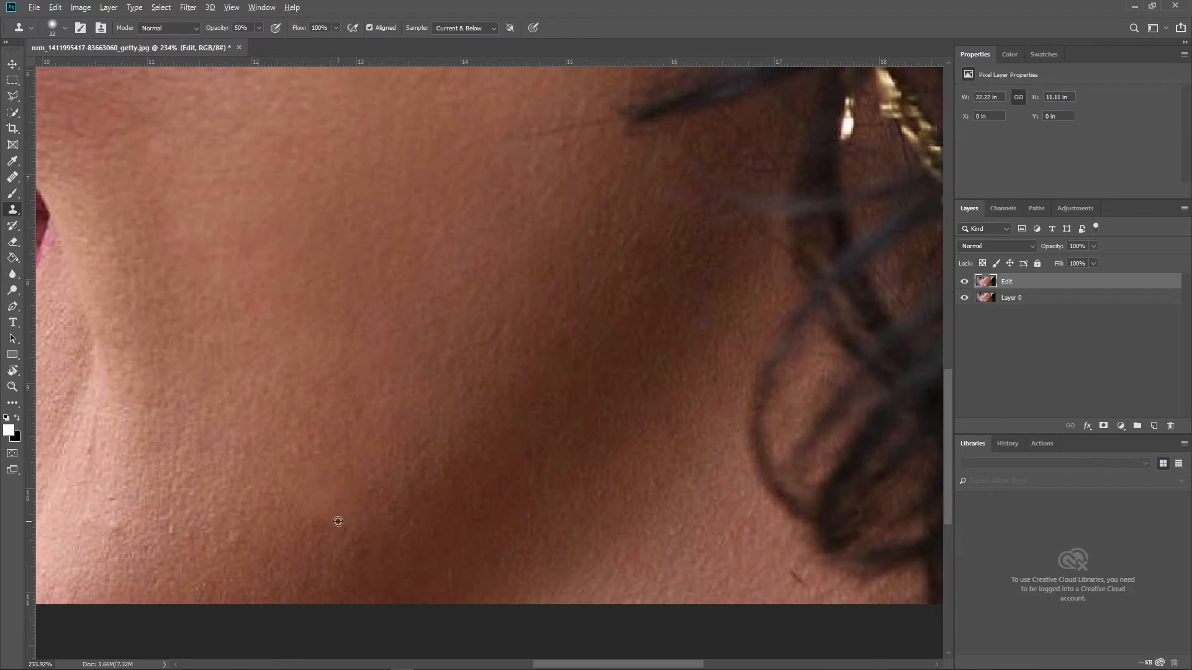
left_click(241, 504, "alt")
left_click(241, 535)
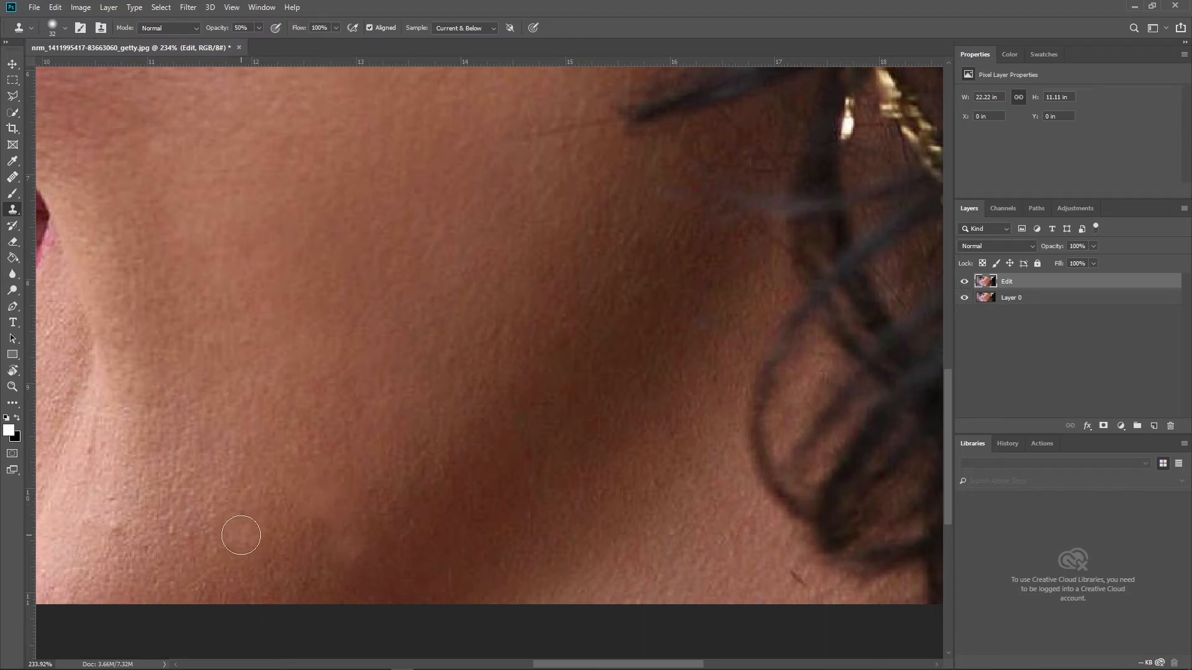
left_click(135, 494, "alt")
left_click(122, 522)
left_click(118, 528)
- Compare the whole retouched photo with the original by toggling the Edit layer's visibility, and inspect the cheek close up
key("ctrl+0")
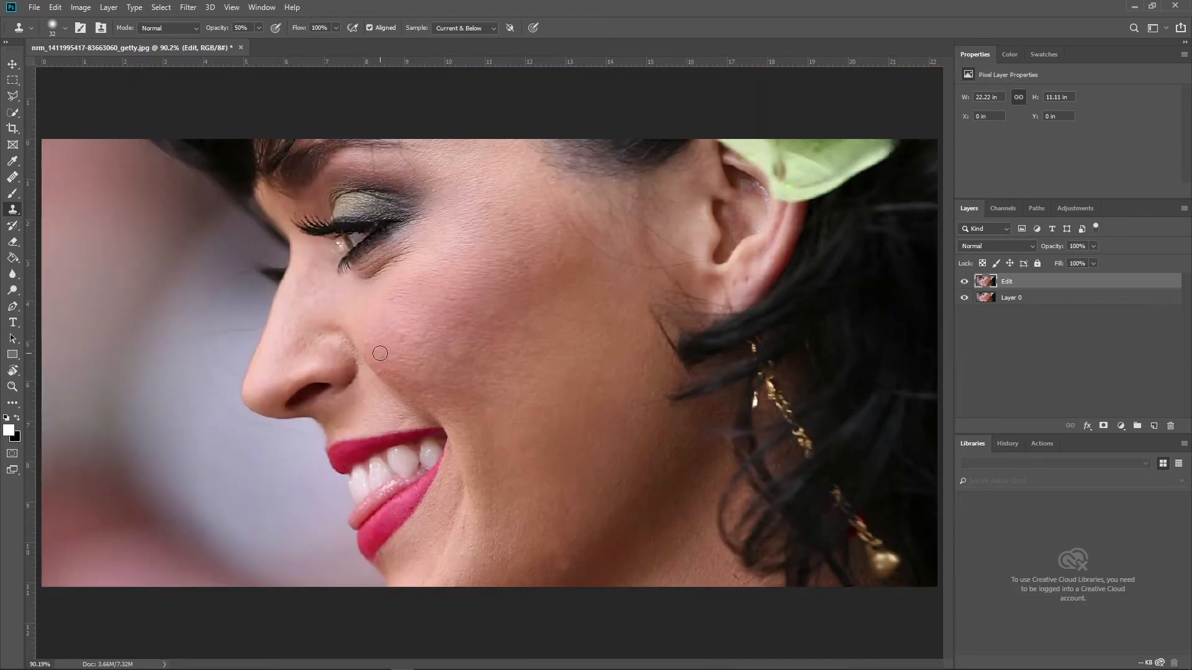
left_click(966, 283)
left_click(965, 283)
left_click(965, 283)
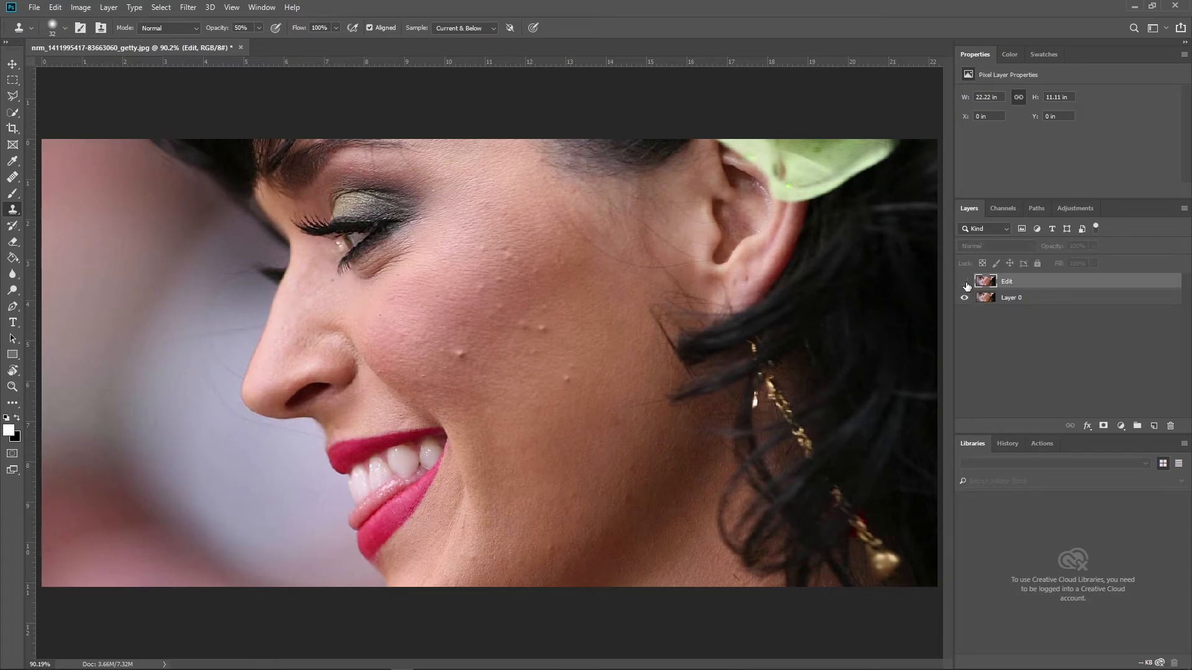
left_click(965, 283)
left_click(965, 283)
left_click(965, 283)
left_click(965, 284)
left_click(965, 283)
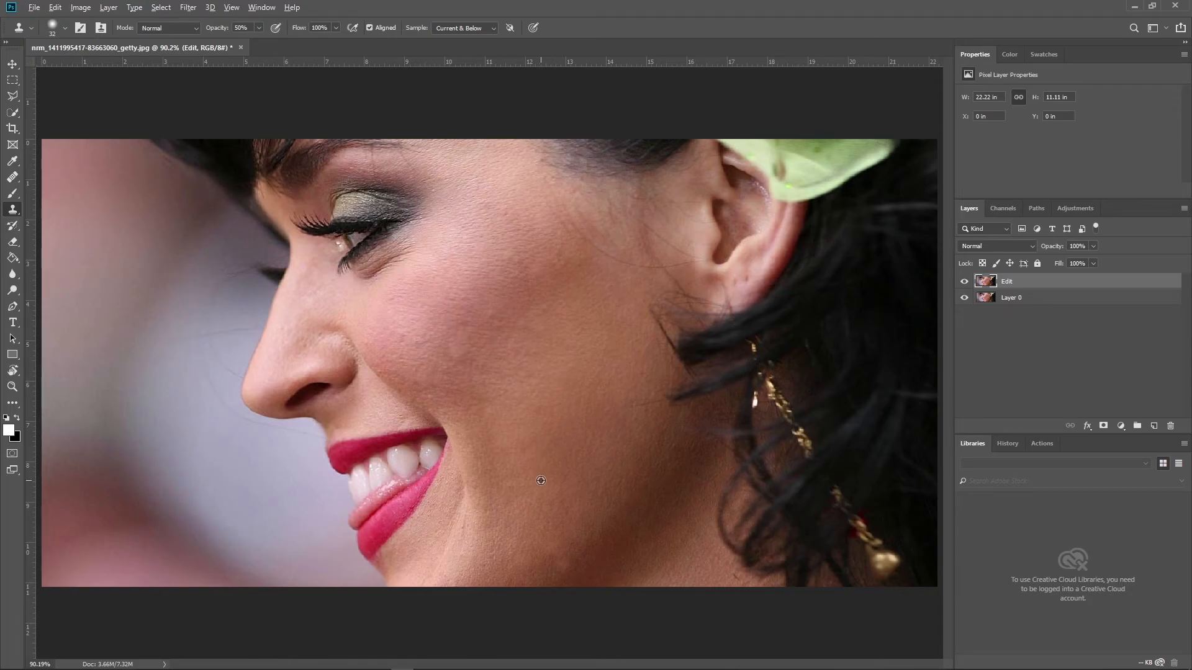
scroll(541, 480, "up", 5)
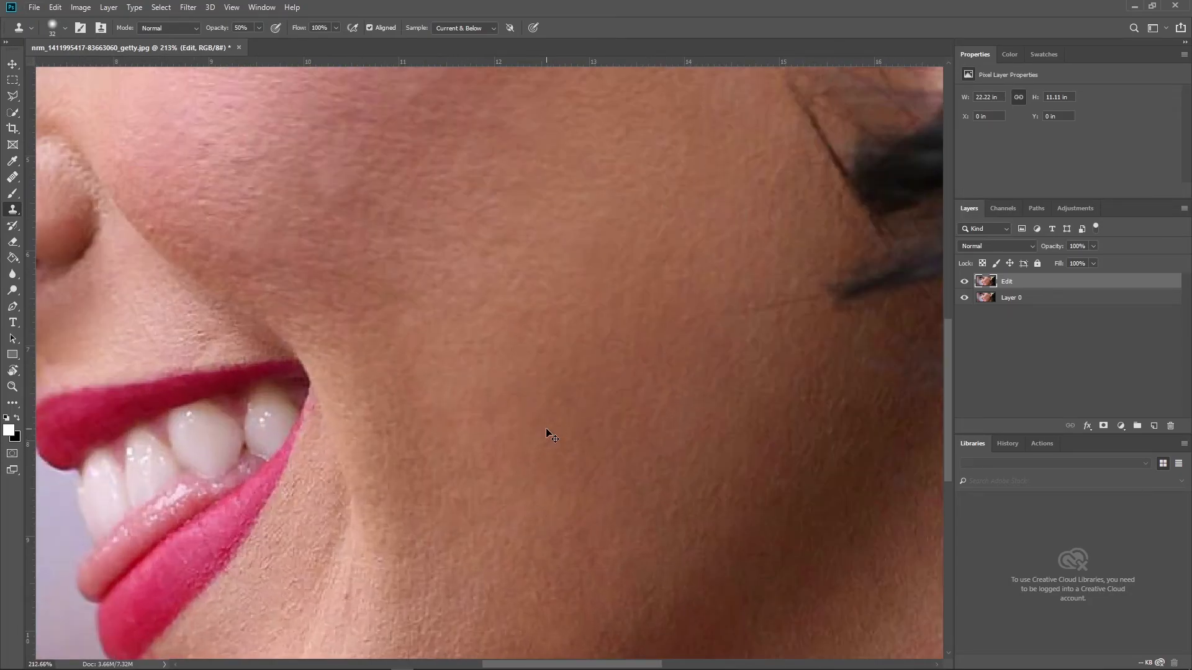
- Preview the retouch on the whole photo with the Edit layer's opacity lowered, and restore it to 100%
key("ctrl+0")
left_click(1093, 246)
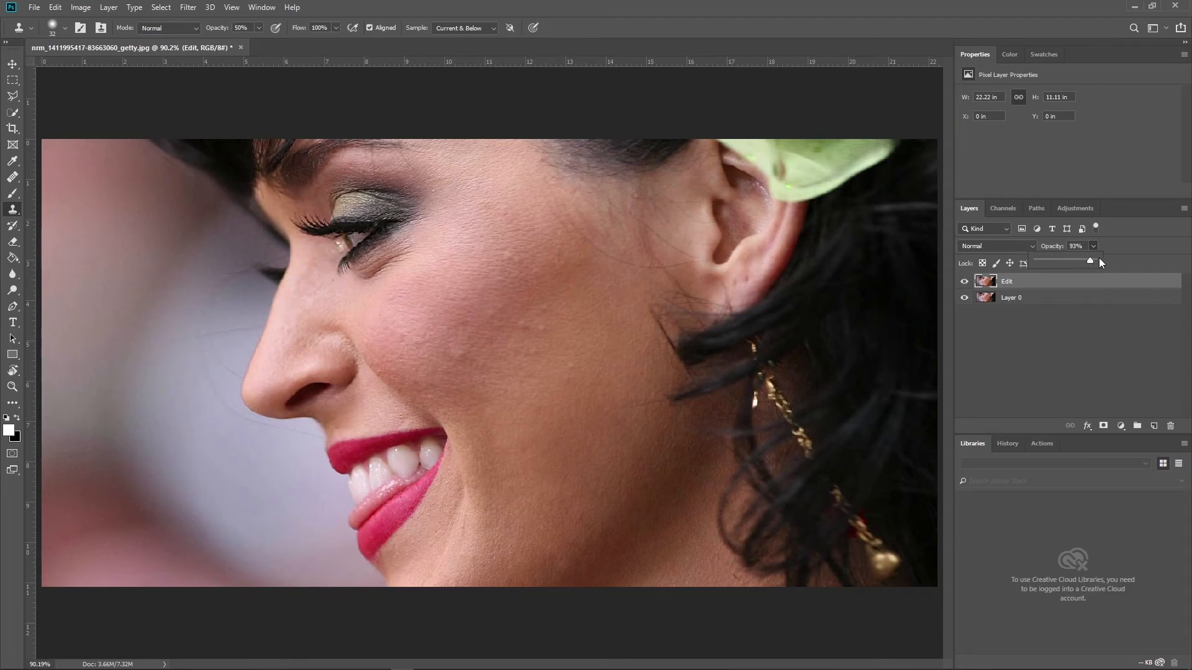
left_click(1018, 348)
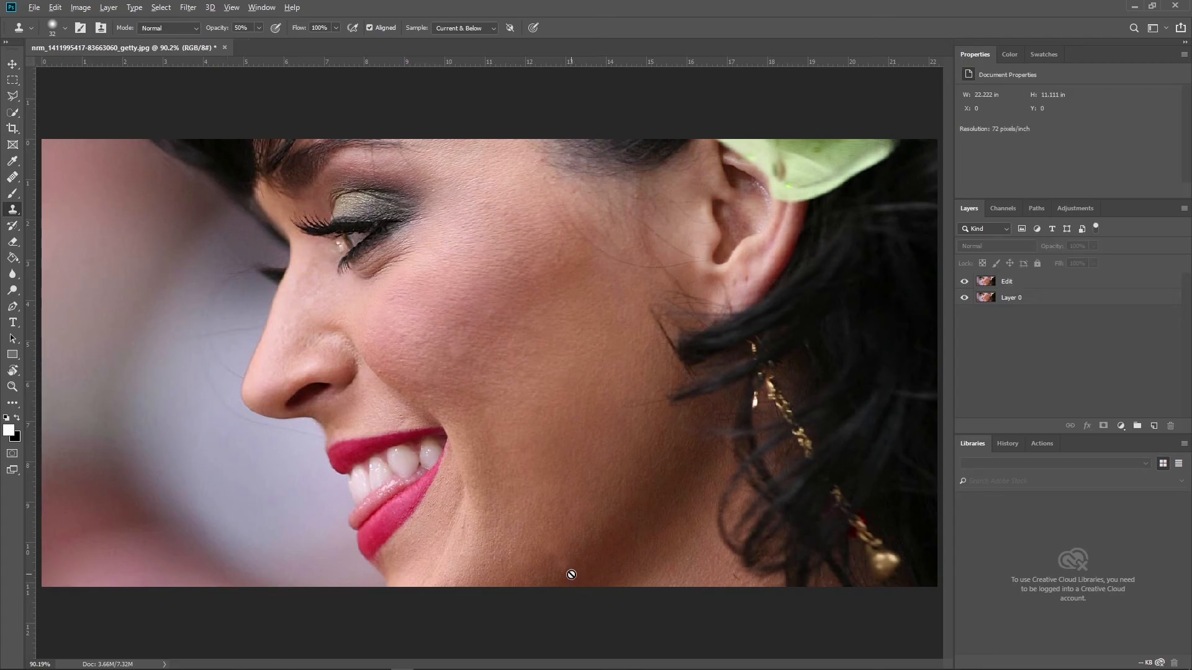
- Clone out the light, uneven patches on the shaded lower jaw on the Edit layer, and enlarge the brush to 62 px
scroll(745, 484, "up", 1)
left_click(1007, 282)
scroll(588, 537, "up", 3)
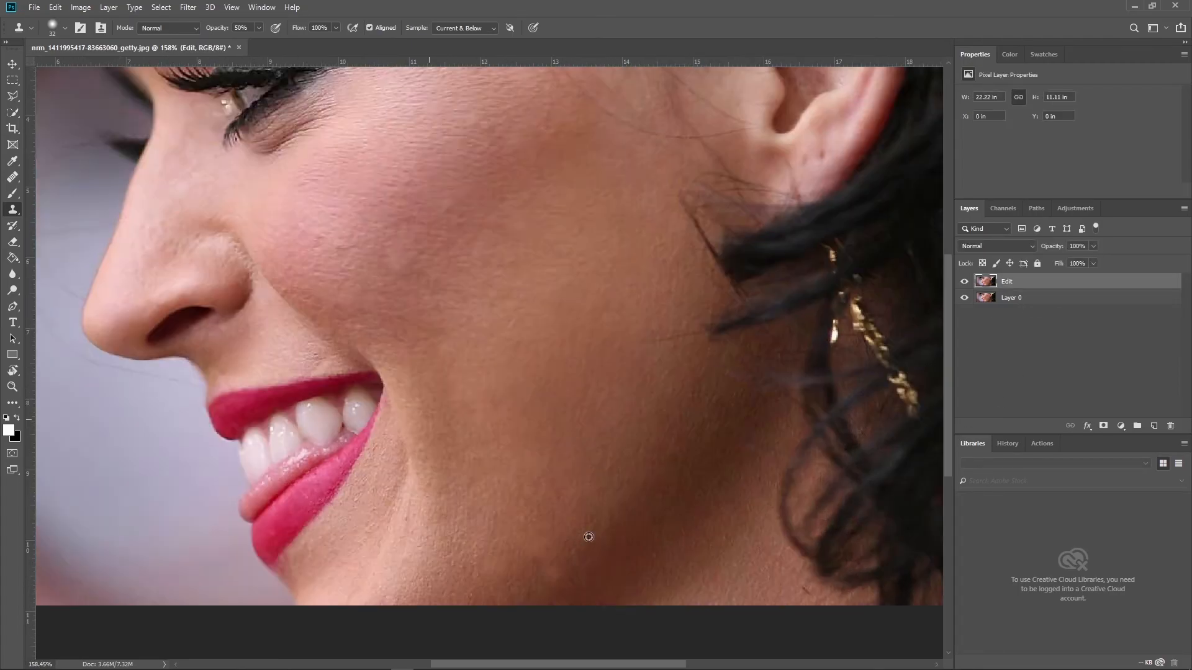
scroll(589, 537, "up", 4)
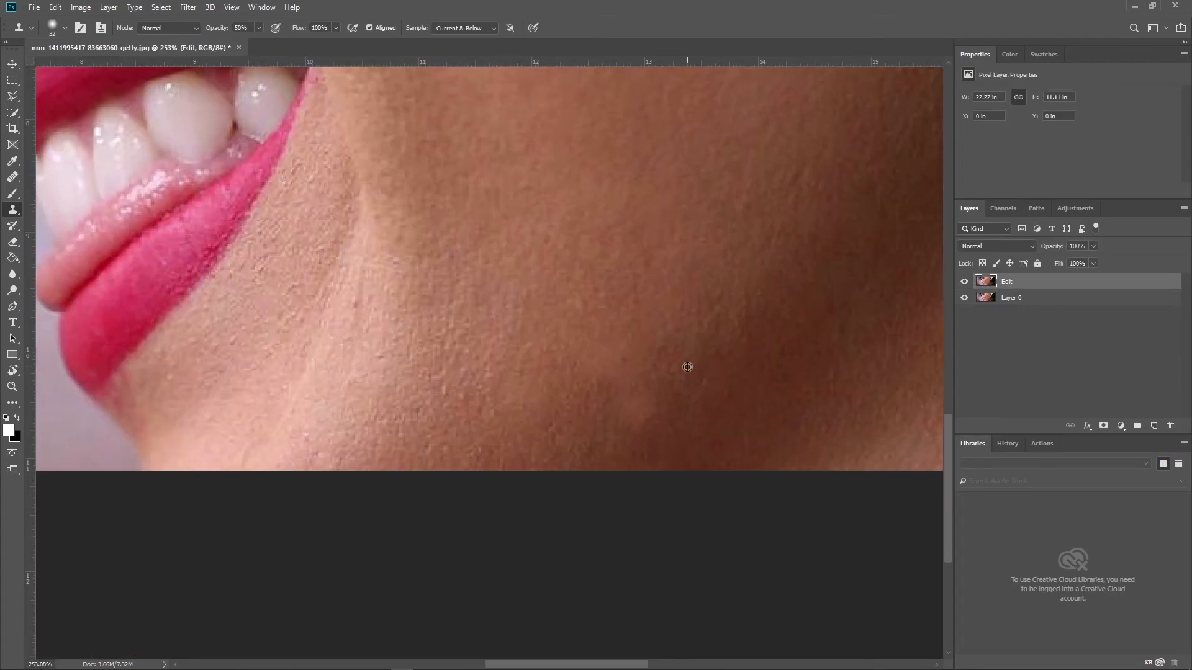
left_click(688, 367, "alt")
mouse_move(663, 388)
left_mouse_down()
mouse_move(641, 391)
mouse_move(618, 371)
left_mouse_up()
left_click_drag(668, 257, 699, 264)
key("bracketright")
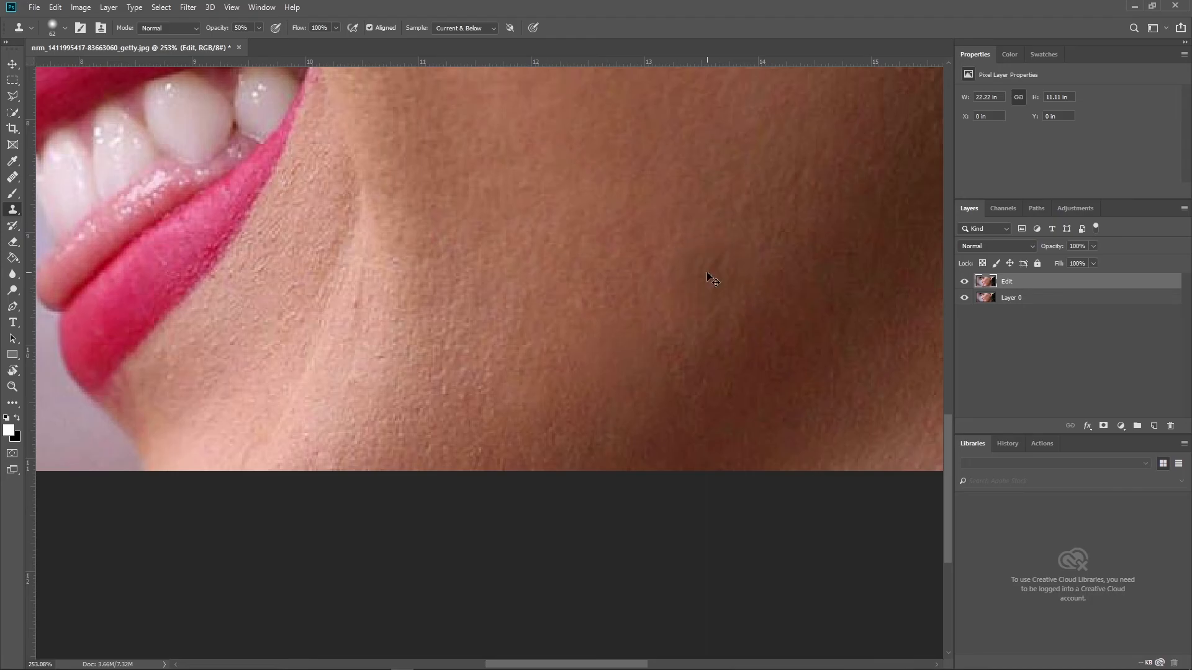
- Check the finished retouch on the cheek close up and across the whole photo
key("ctrl+0")
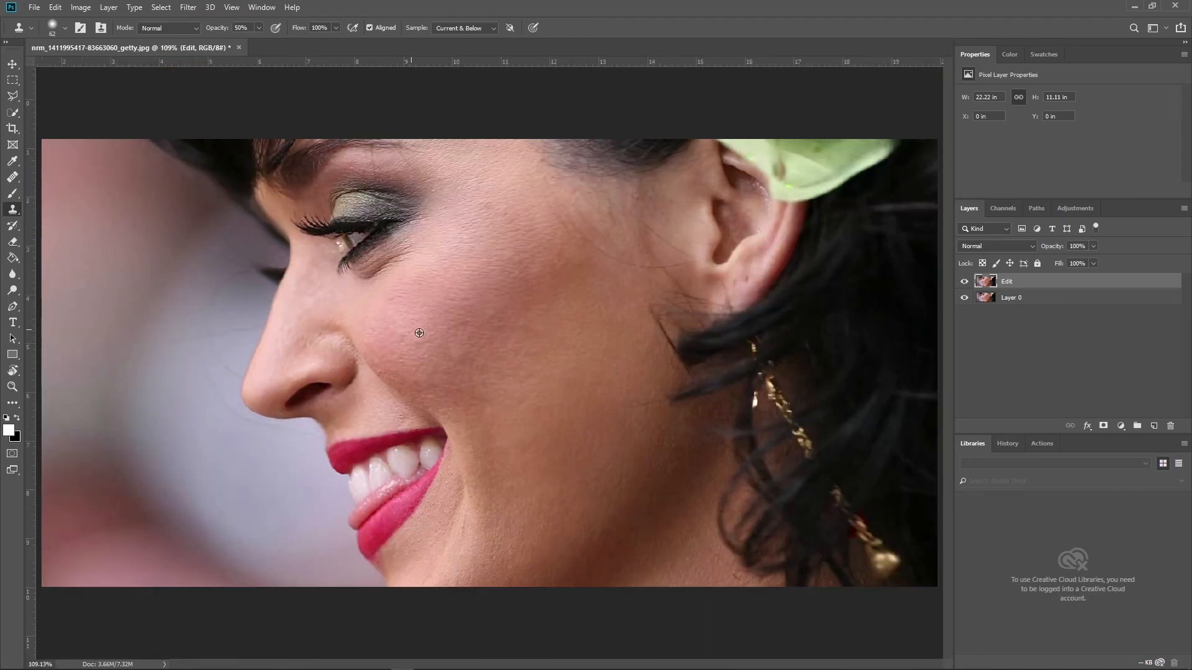
scroll(417, 331, "up", 4)
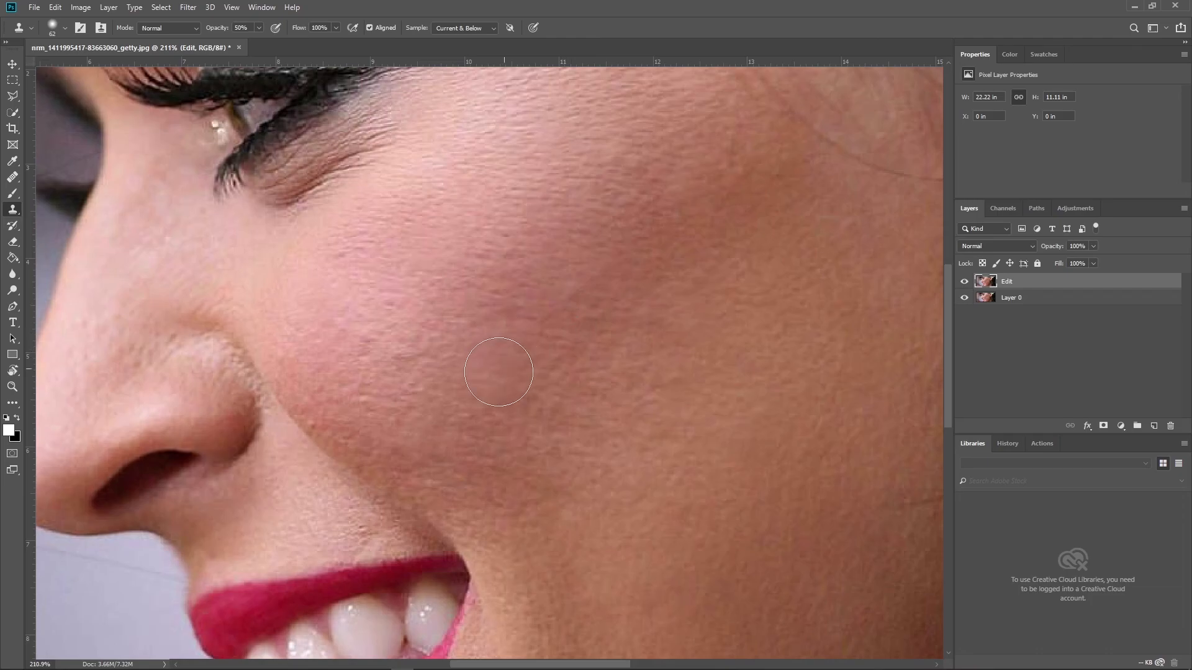
key("ctrl+0")
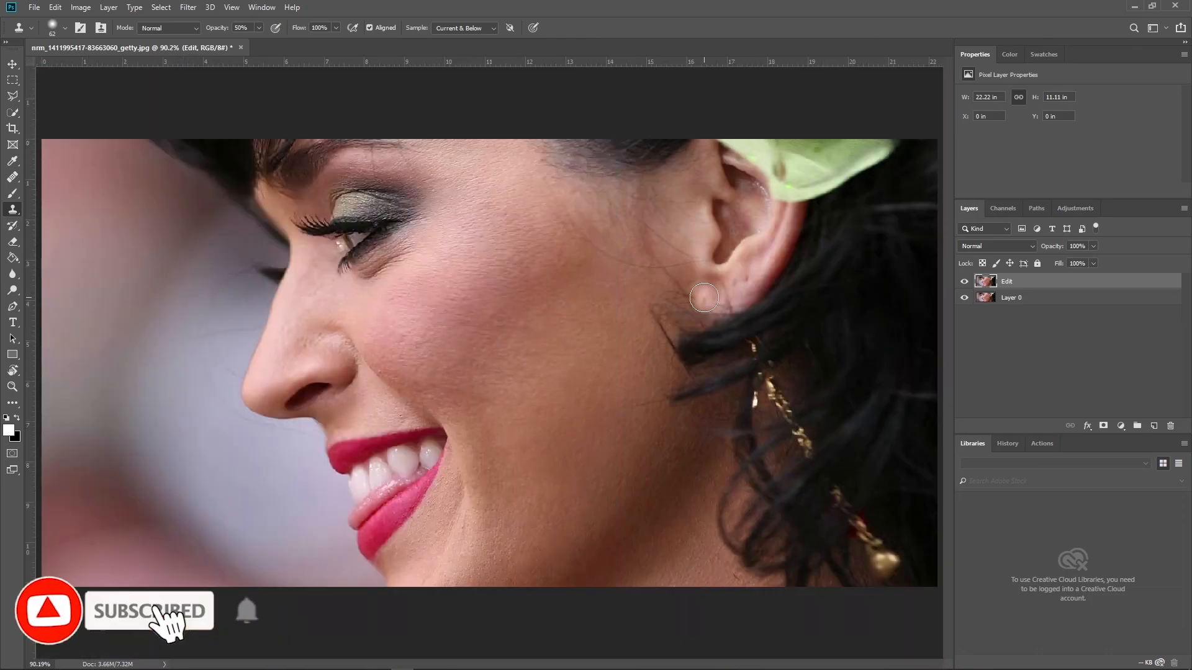